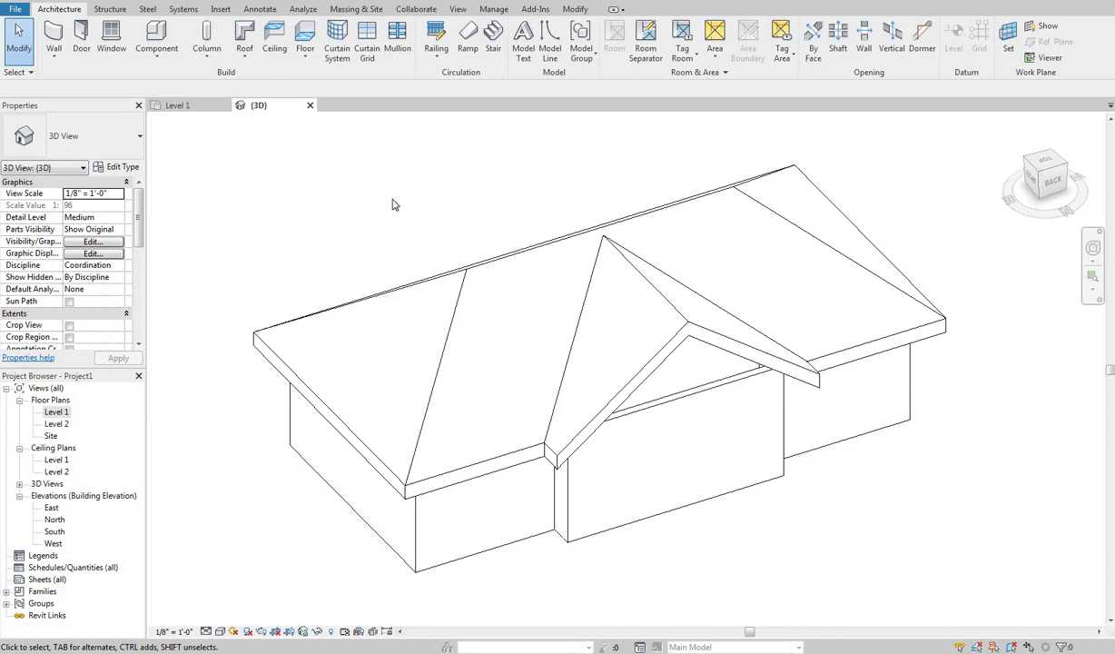
# Step: Select the hip roof and examine its construction properties along with the eave at the building corner
pyautogui.moveTo(629, 425); pyautogui.dragTo(628, 431, button='middle')
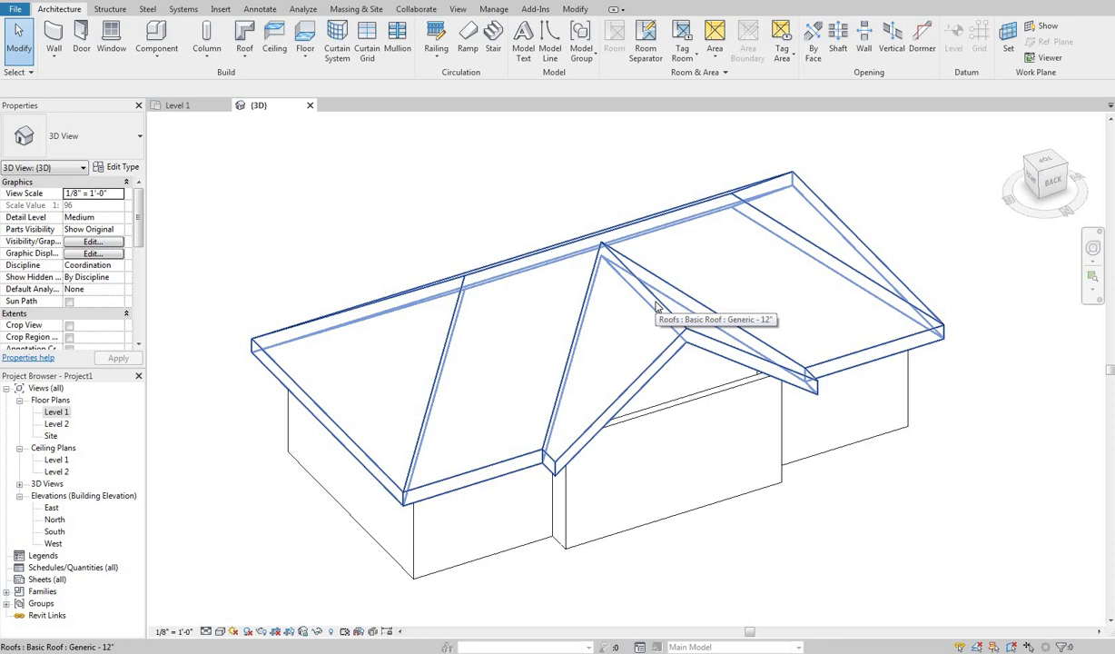
pyautogui.click(597, 243)
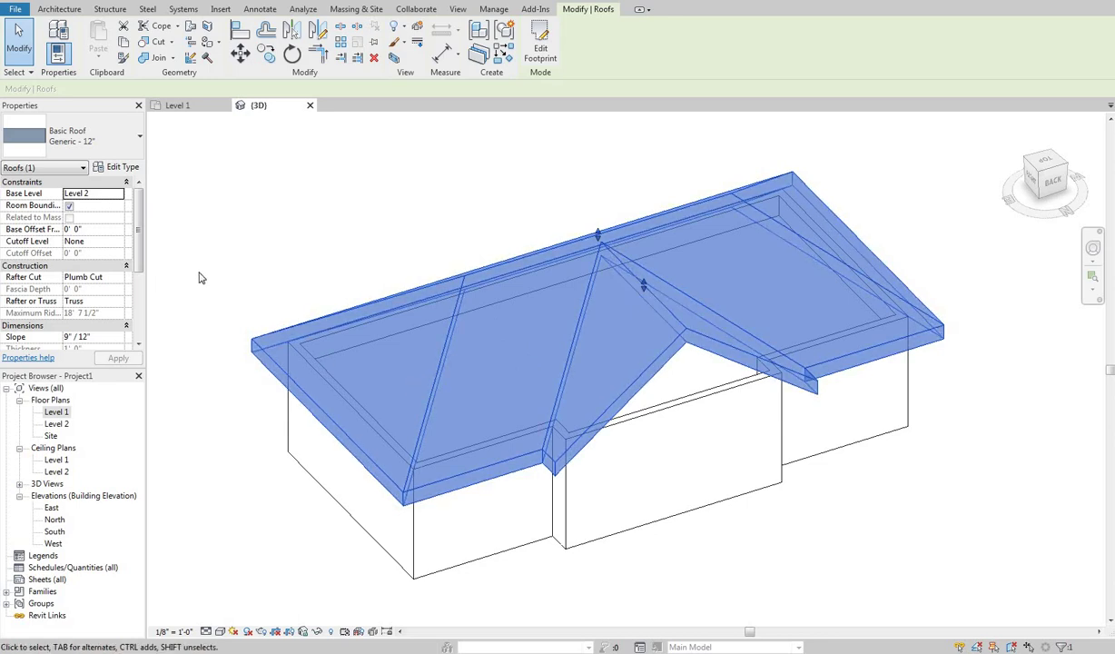
pyautogui.click(449, 363)
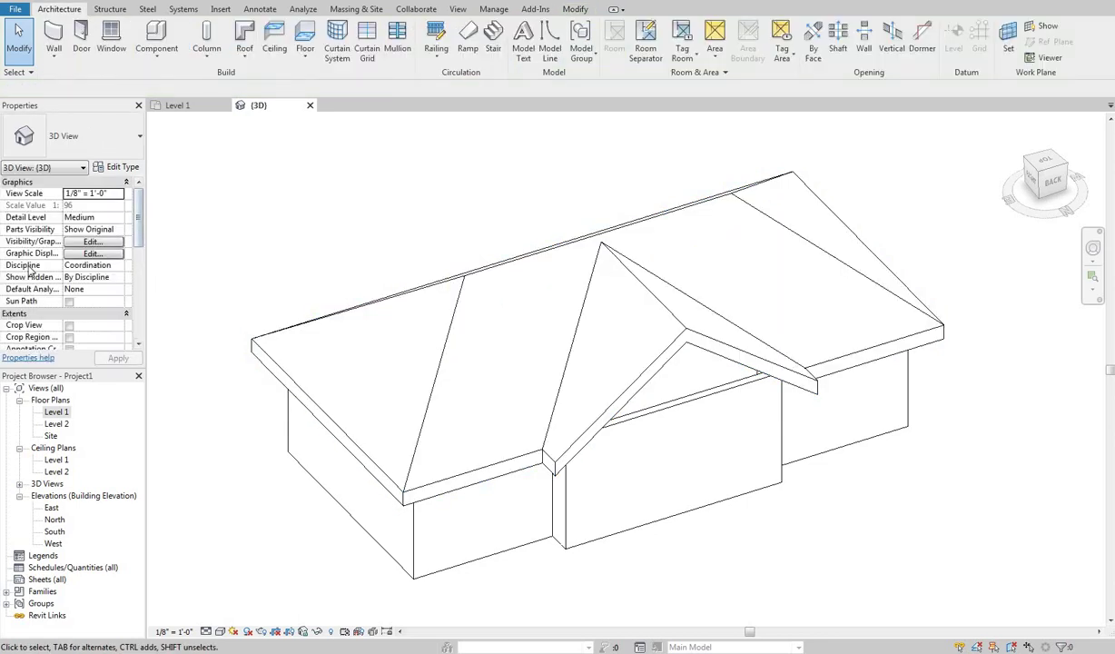
pyautogui.hotkey('ctrl', 'Left')
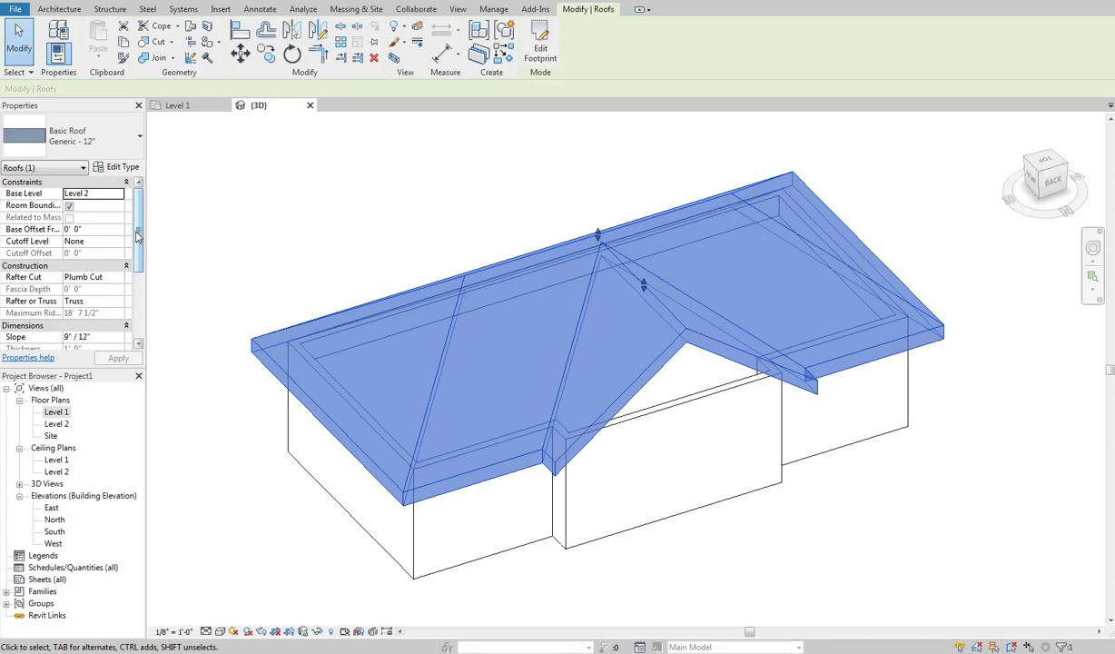
pyautogui.scroll(-3, 136, 234)
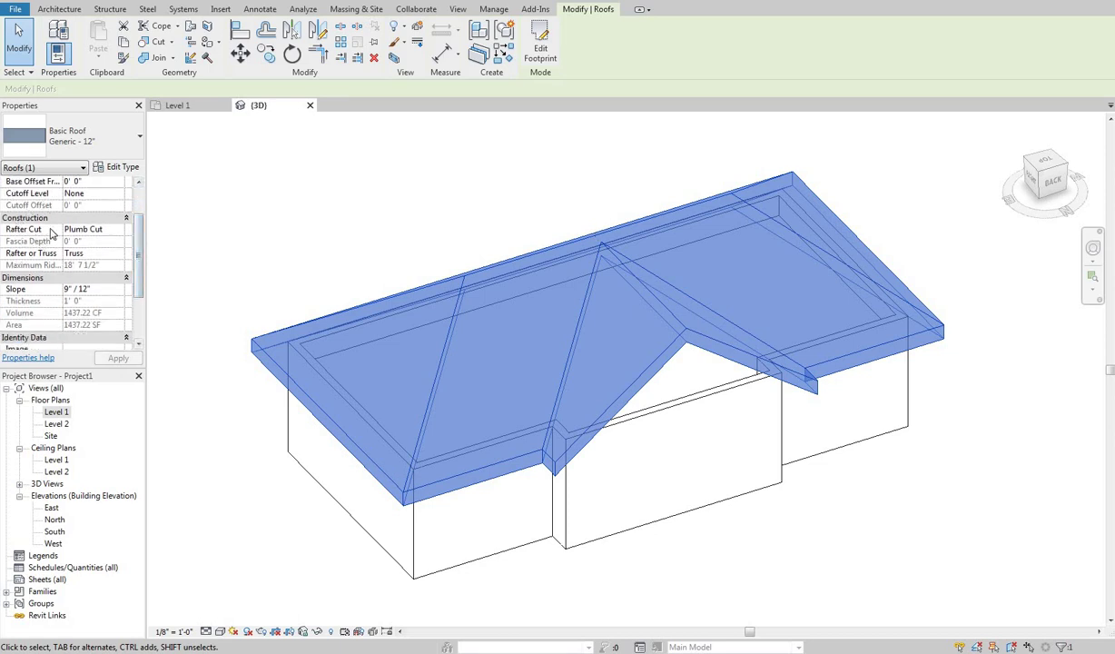
pyautogui.scroll(3, 431, 460)
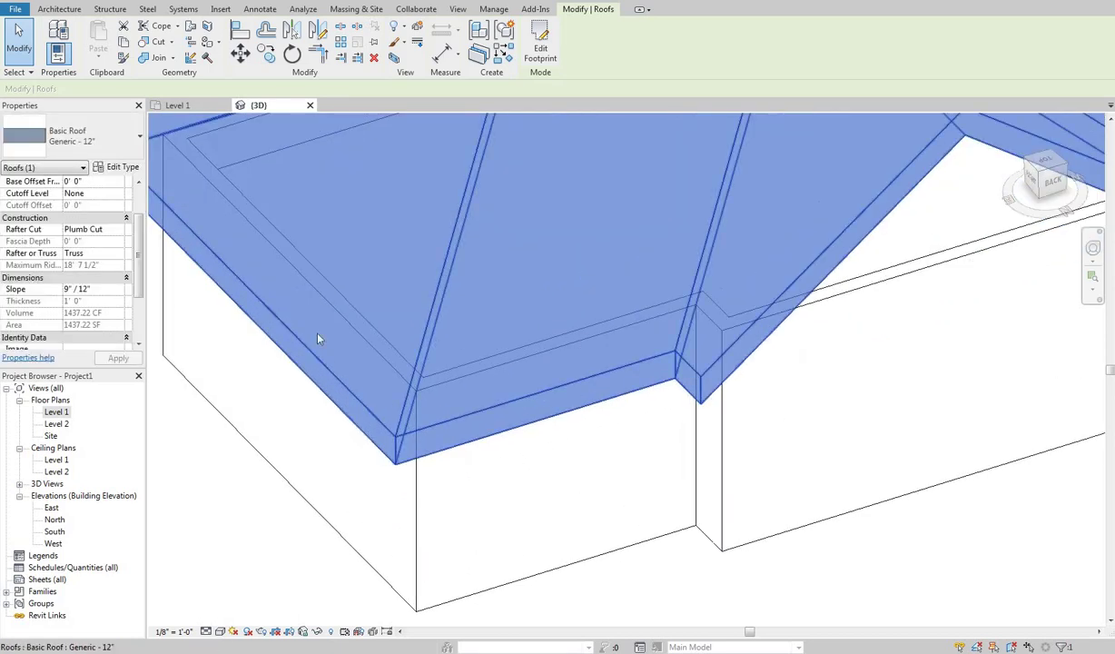
pyautogui.scroll(1, 318, 337)
pyautogui.moveTo(168, 136); pyautogui.dragTo(265, 191, button='middle')
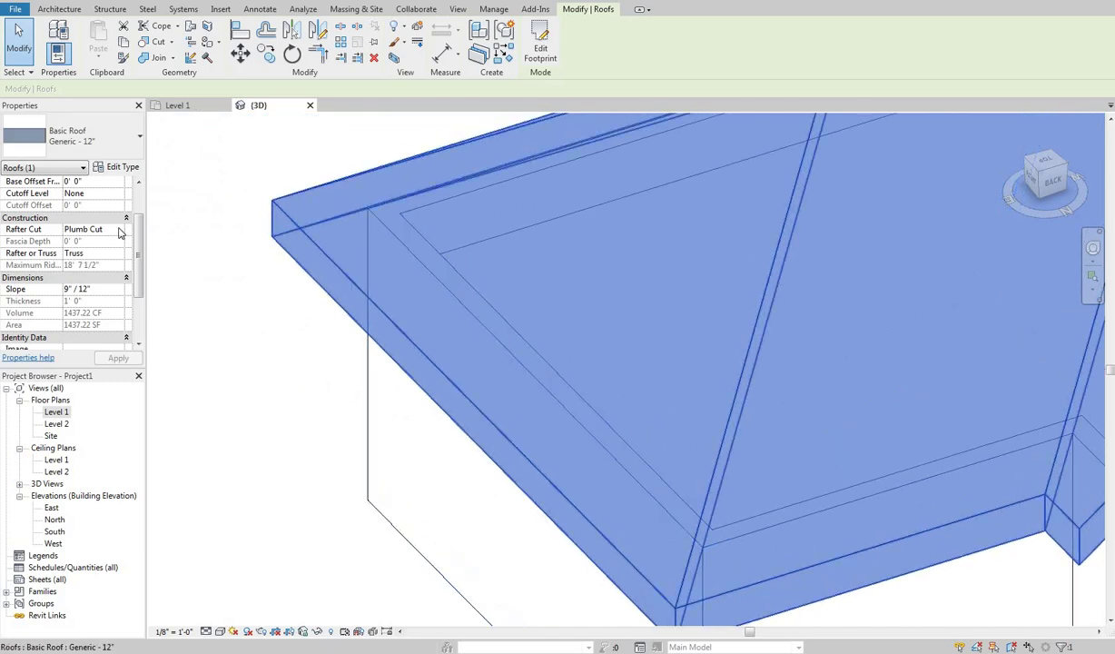
# Step: Set the roof's rafter cut to Two Cut - Plumb and check the eave edge
pyautogui.click(119, 229)
pyautogui.click(98, 250)
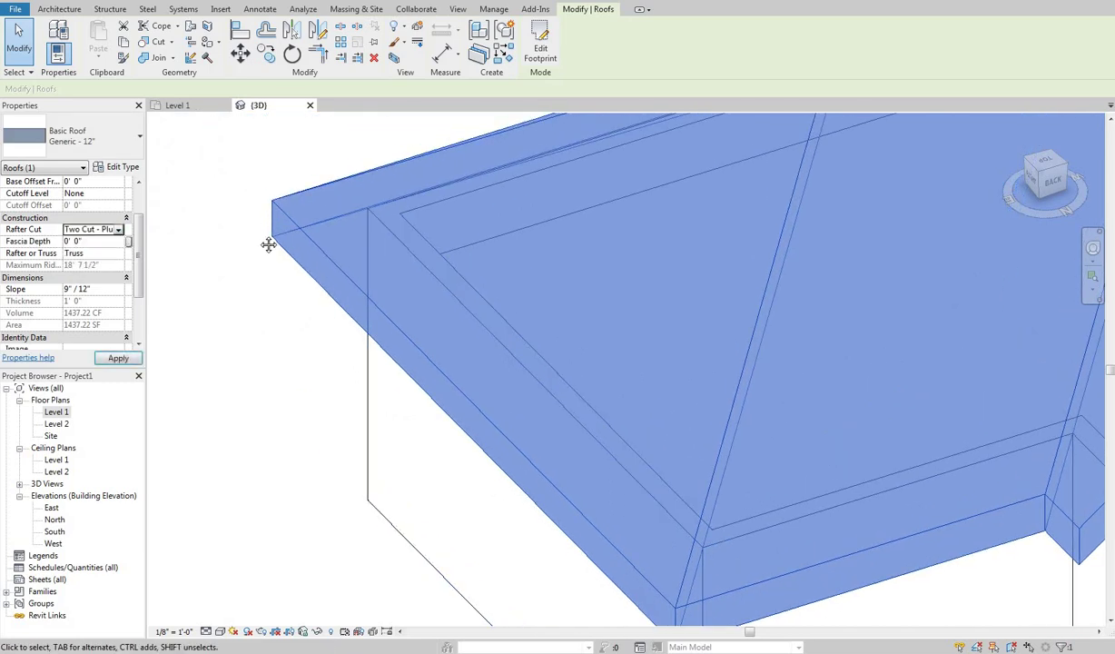
pyautogui.moveTo(290, 250); pyautogui.dragTo(320, 213, button='middle')
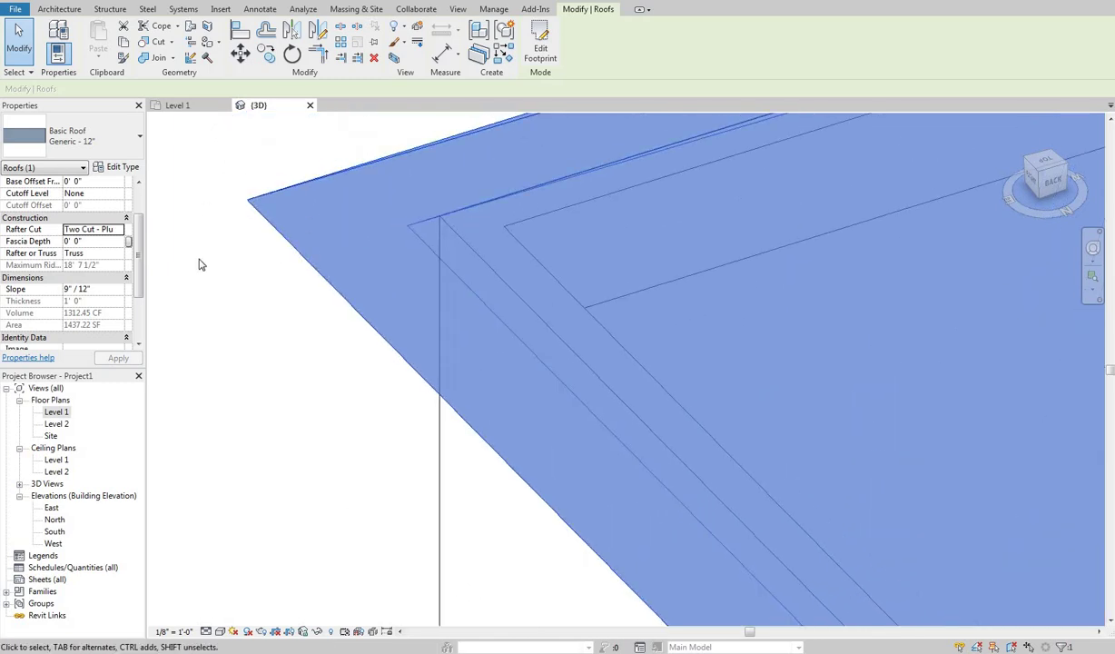
# Step: Change the roof's rafter cut to Two Cut - Square and inspect the eave corners
pyautogui.click(119, 230)
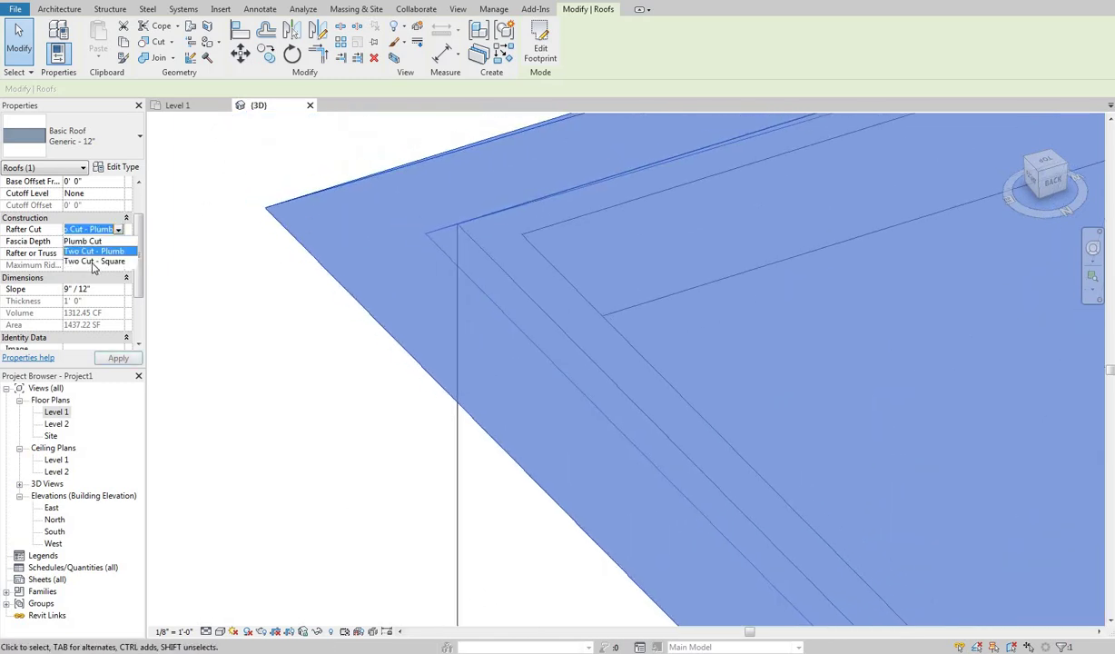
pyautogui.click(112, 263)
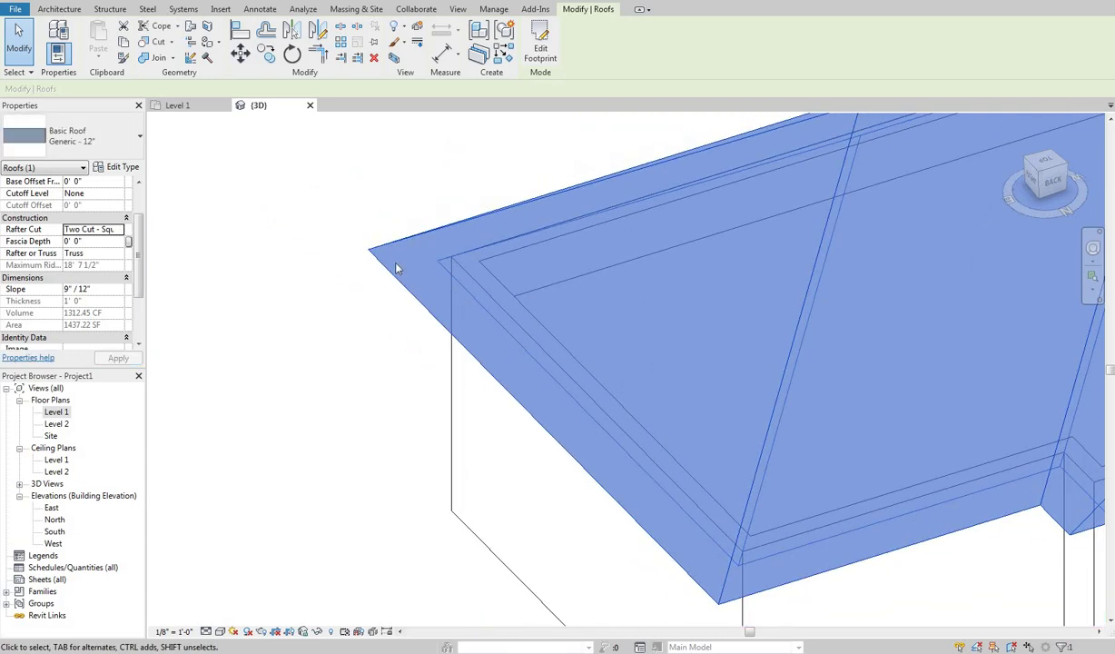
pyautogui.scroll(5, 383, 257)
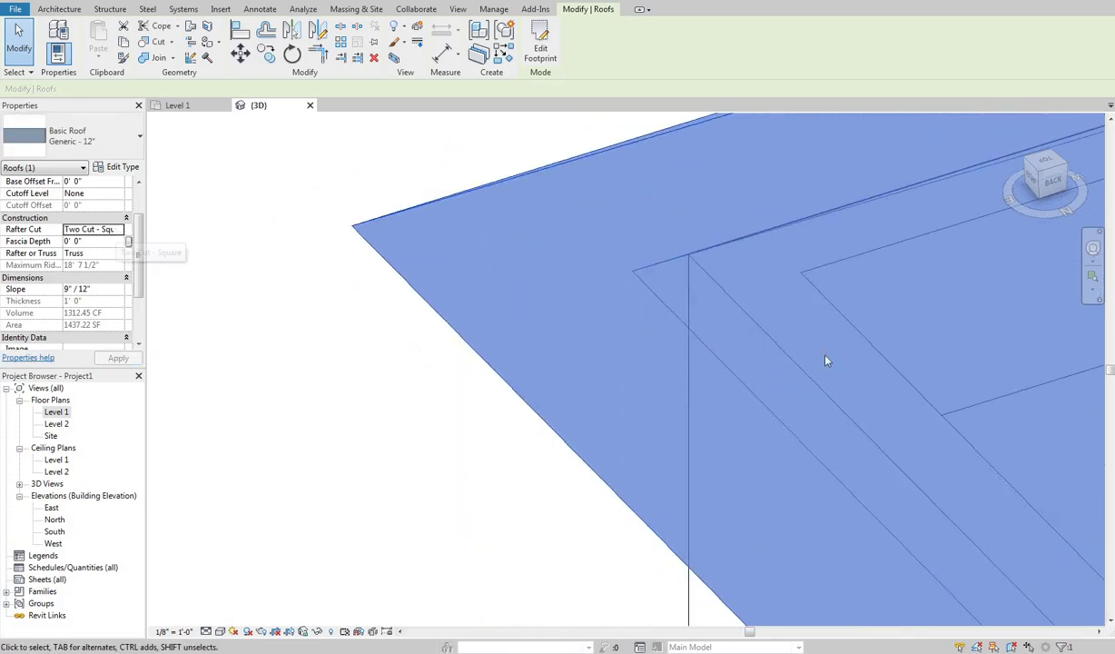
pyautogui.scroll(-5, 653, 308)
pyautogui.scroll(5, 640, 436)
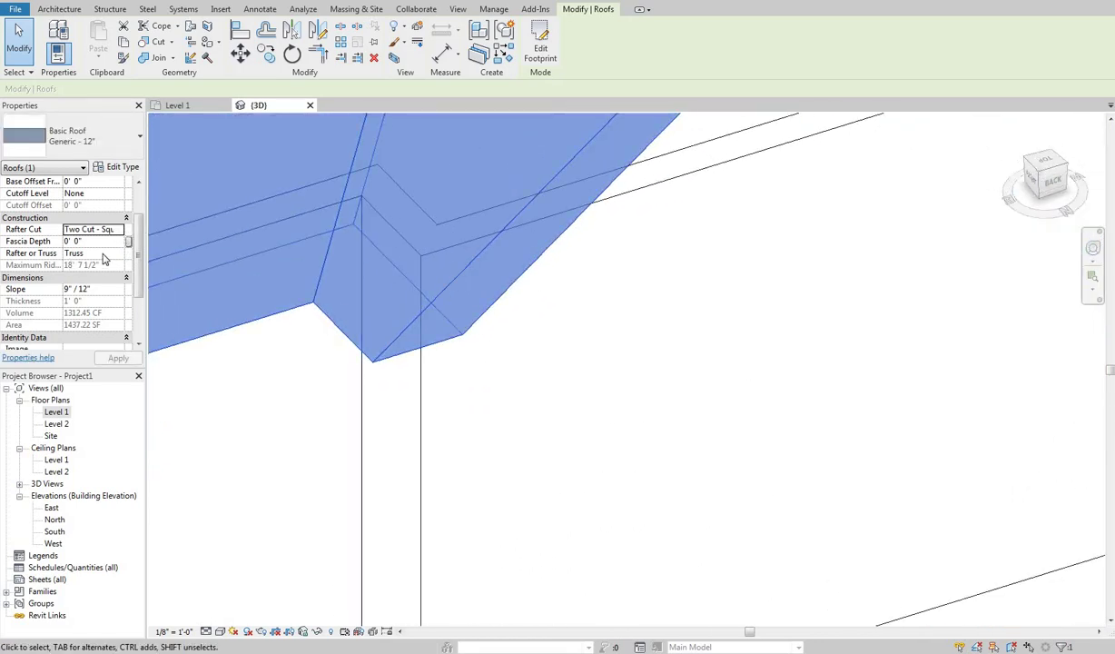
# Step: Switch the roof's rafter cut from the square option back to Two Cut - Plumb
pyautogui.click(118, 230)
pyautogui.scroll(1, 364, 310)
pyautogui.moveTo(400, 319); pyautogui.dragTo(417, 323, button='middle')
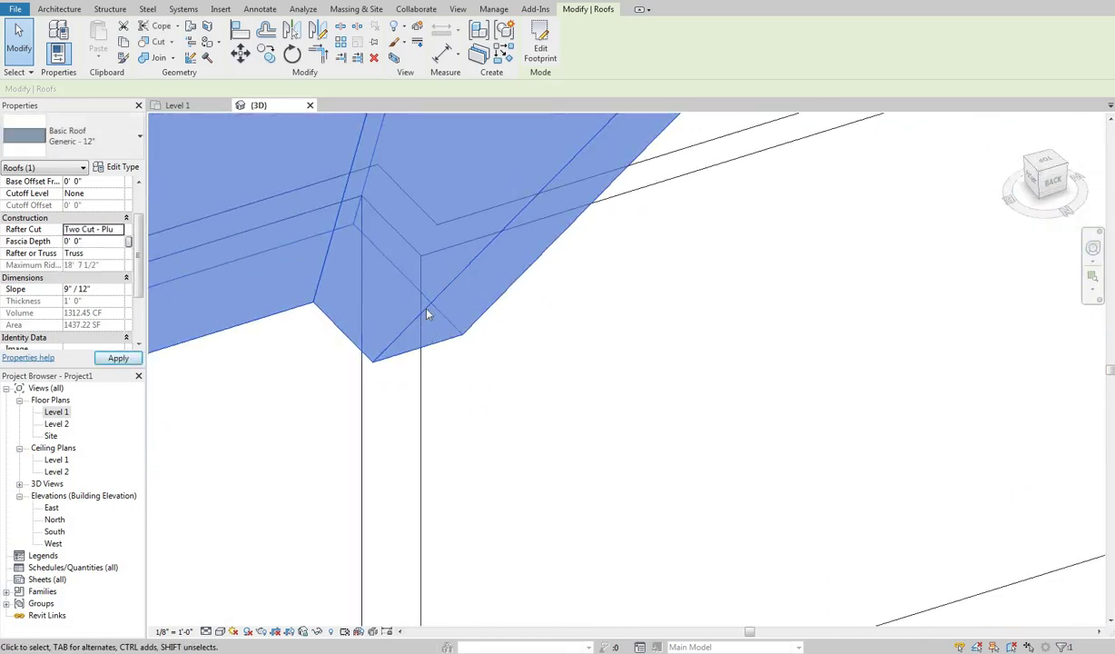
# Step: Set the roof's rafter cut to Plumb Cut and deselect the roof
pyautogui.click(122, 230)
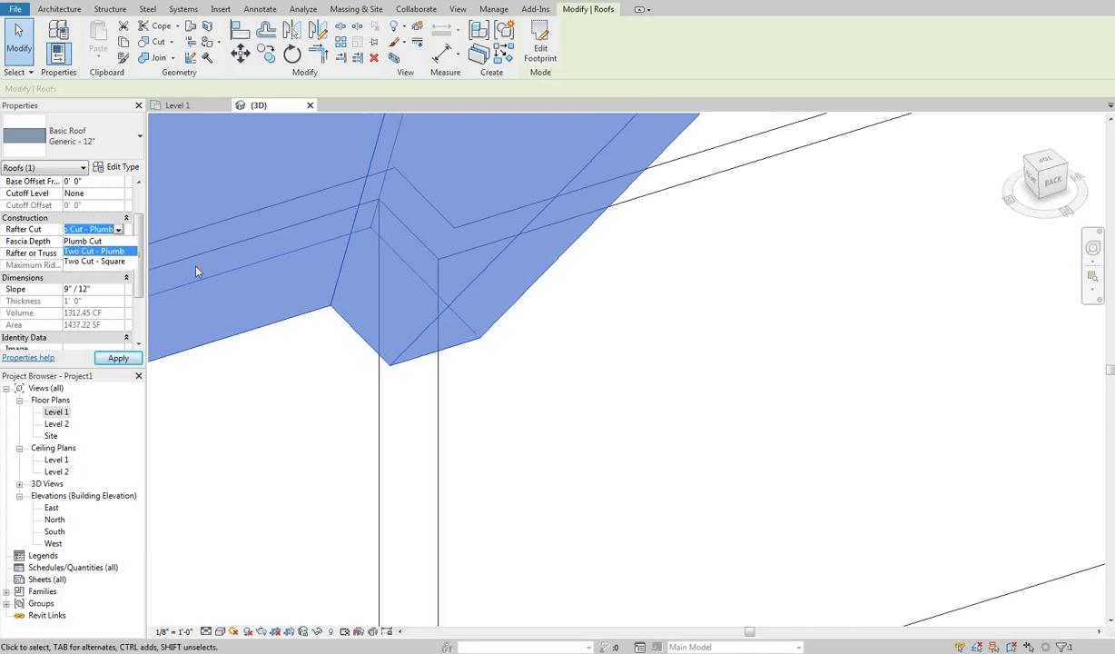
pyautogui.click(107, 227)
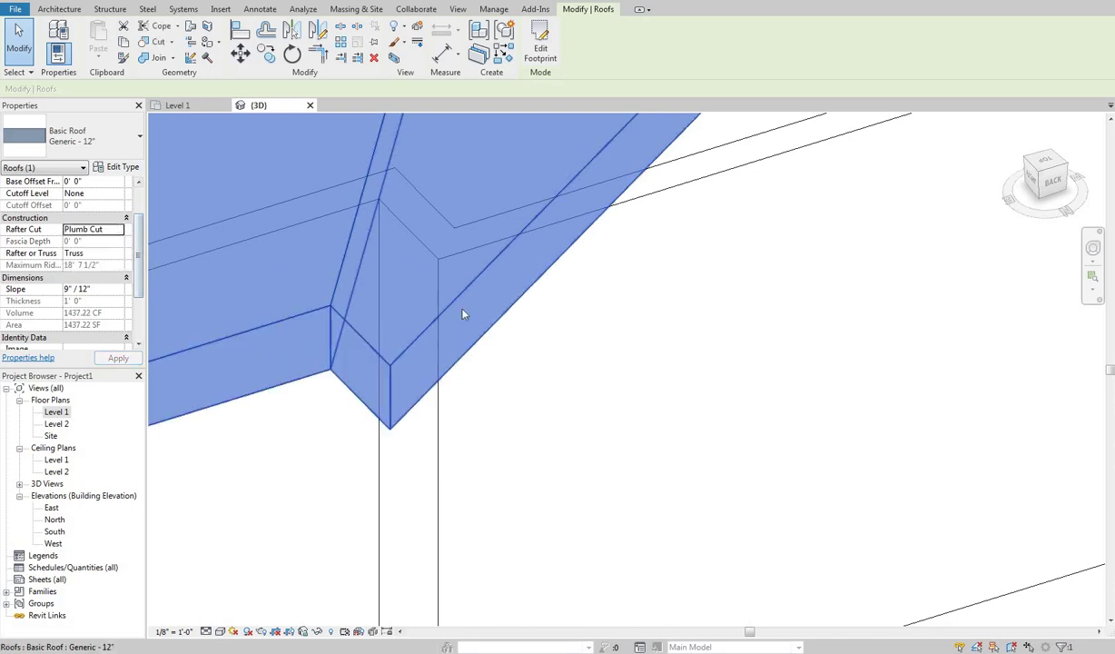
pyautogui.scroll(-6, 557, 366)
pyautogui.moveTo(679, 438); pyautogui.dragTo(660, 404, button='middle')
pyautogui.click(655, 400)
pyautogui.scroll(-3, 581, 368)
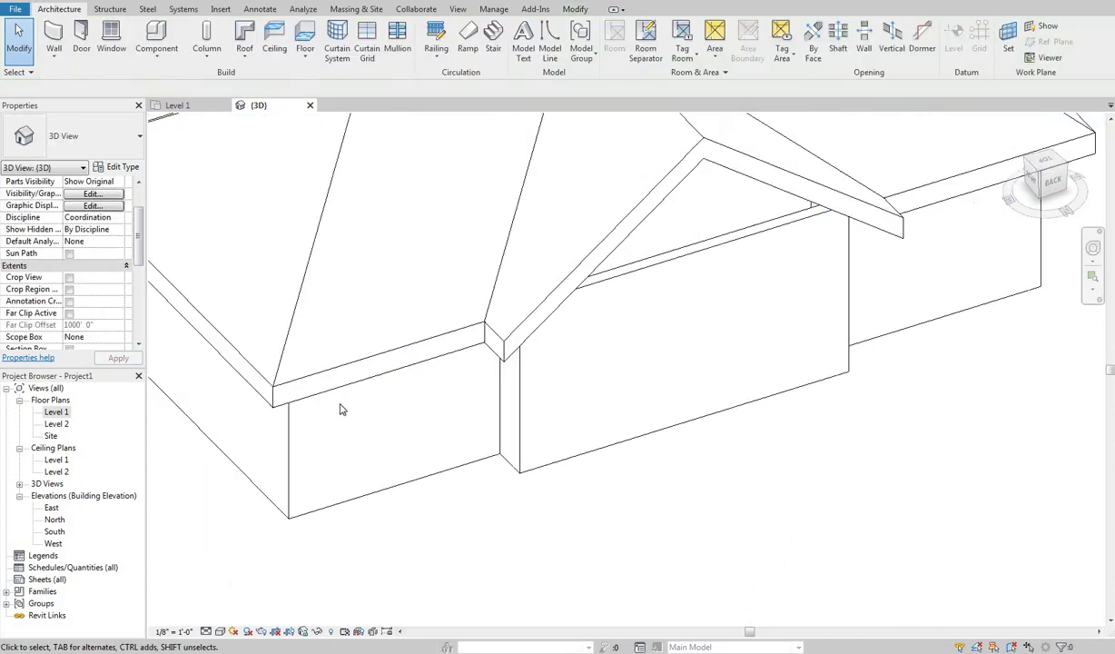
# Step: Reselect the roof, review the Rafter or Truss choices and keep the option set to Truss
pyautogui.moveTo(340, 407); pyautogui.dragTo(447, 440, button='middle')
pyautogui.moveTo(245, 257); pyautogui.dragTo(279, 271, button='middle')
pyautogui.scroll(3, 279, 276)
pyautogui.click(274, 265)
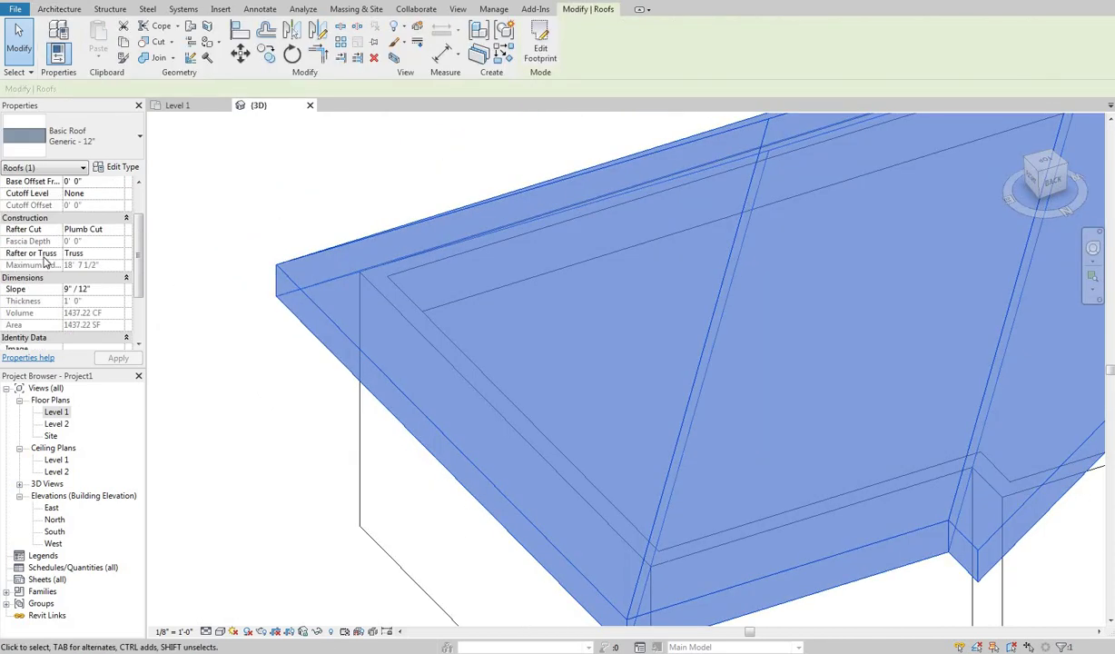
pyautogui.click(115, 254)
pyautogui.click(118, 254)
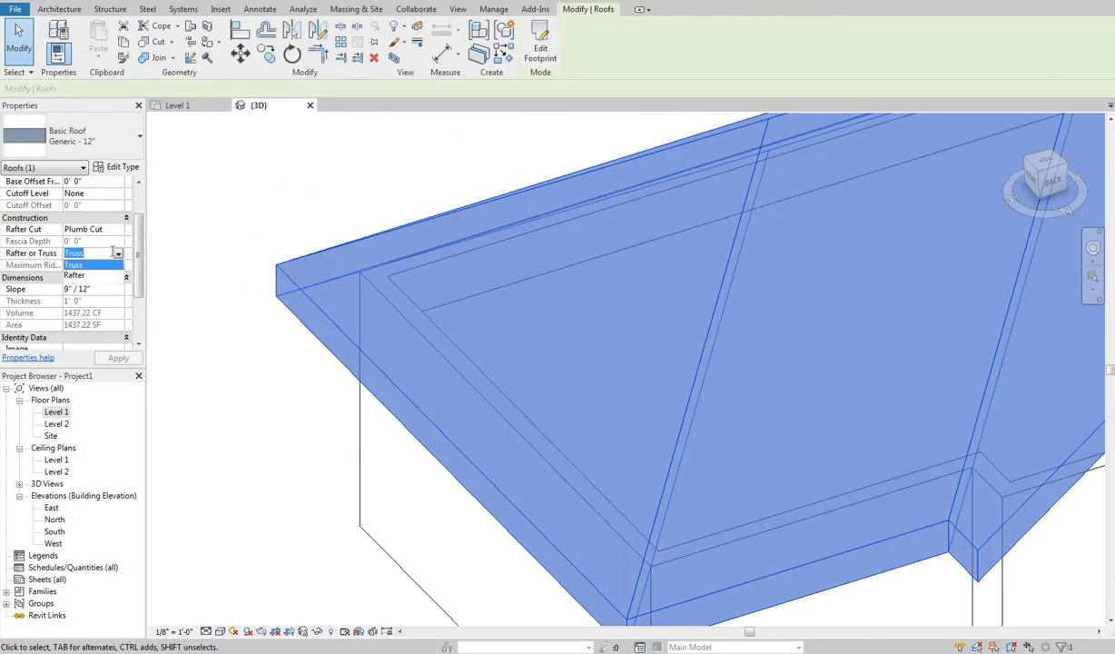
pyautogui.click(91, 247)
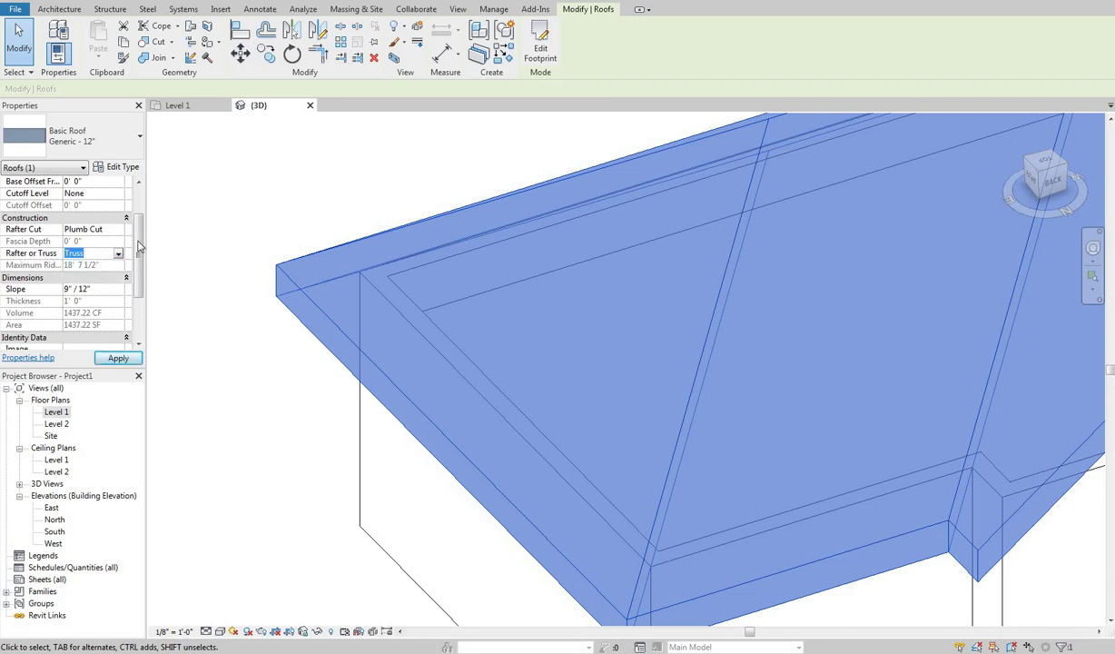
pyautogui.scroll(-1, 96, 243)
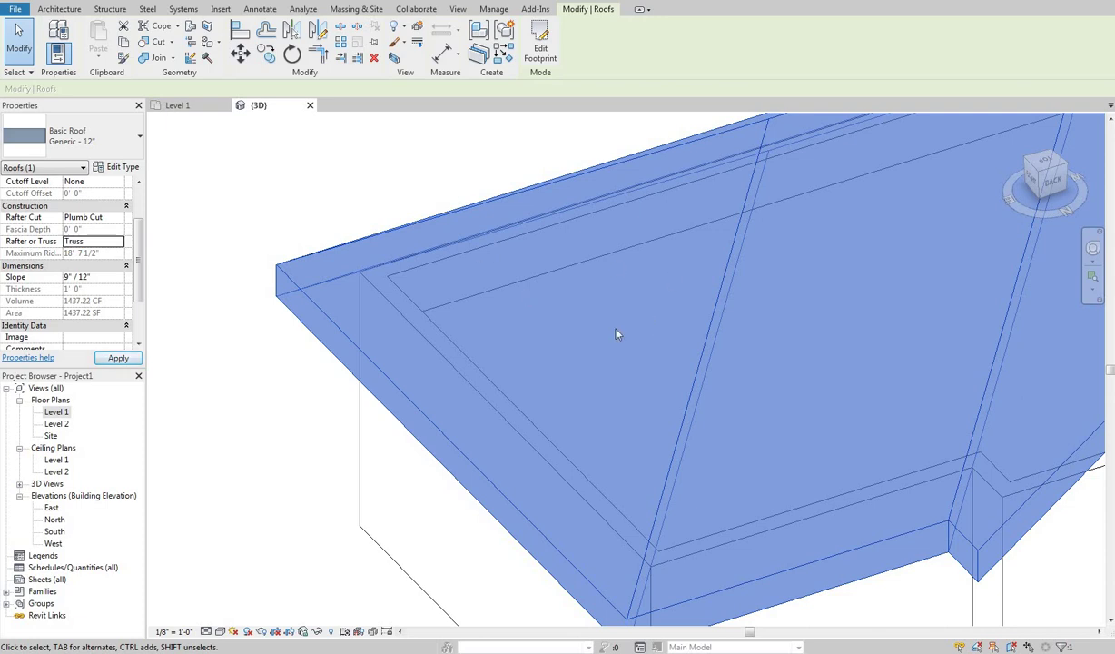
pyautogui.moveTo(653, 331); pyautogui.dragTo(599, 333, button='middle')
pyautogui.moveTo(511, 330); pyautogui.dragTo(539, 333, button='middle')
pyautogui.moveTo(466, 344); pyautogui.dragTo(494, 334, button='middle')
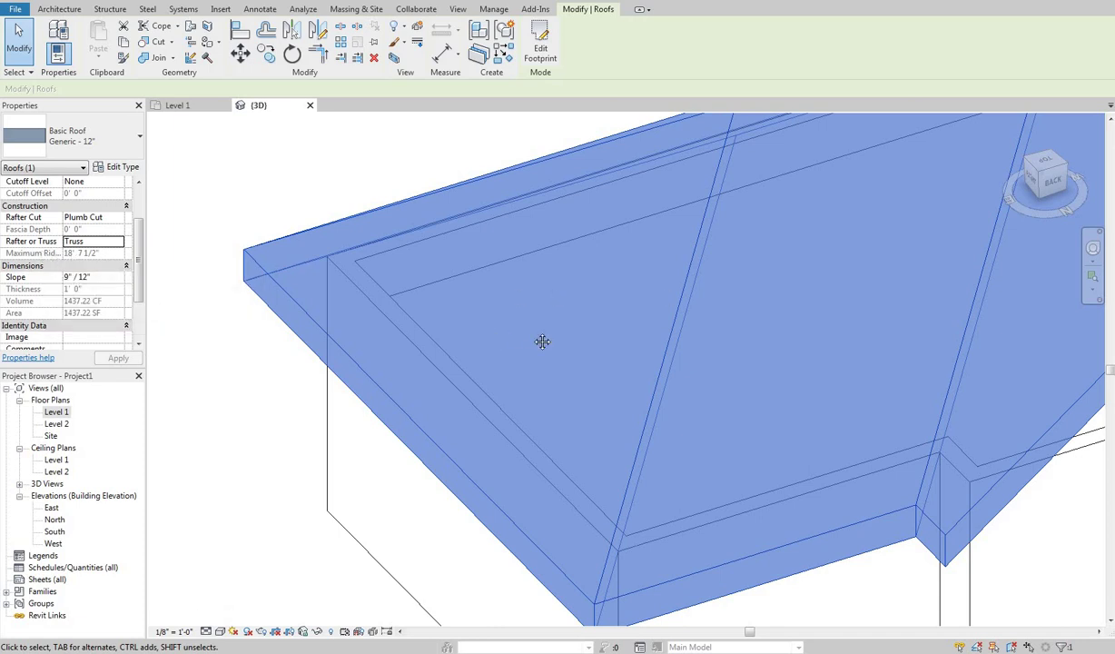
pyautogui.scroll(-5, 604, 219)
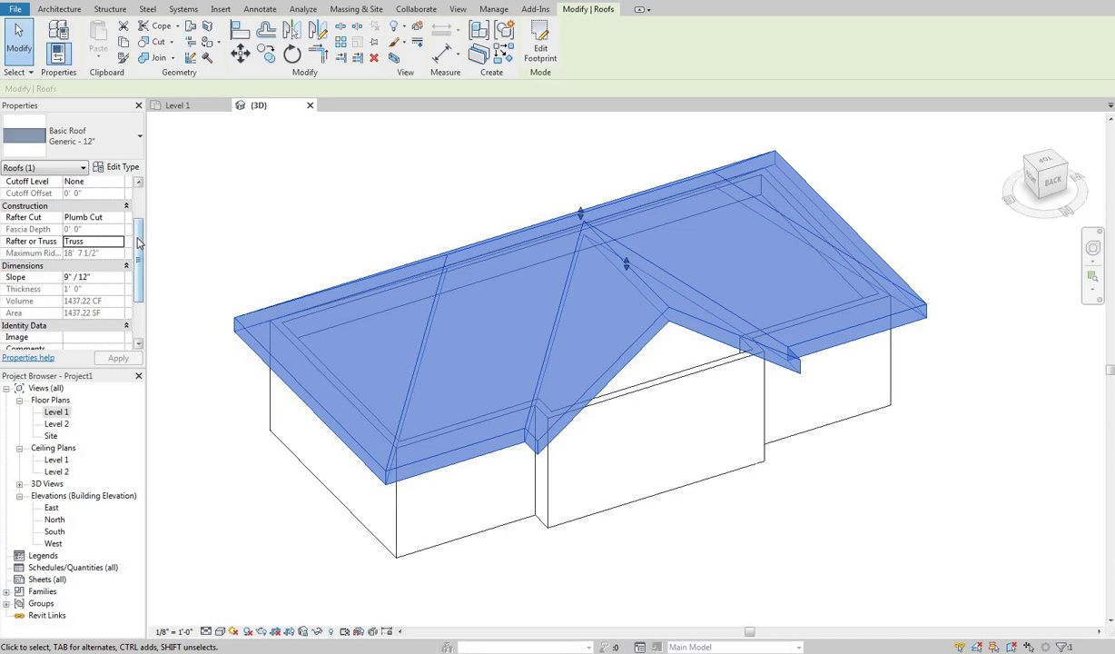
# Step: Set the slope of the whole roof to 7" / 12" and deselect the roof
pyautogui.scroll(-1, 37, 236)
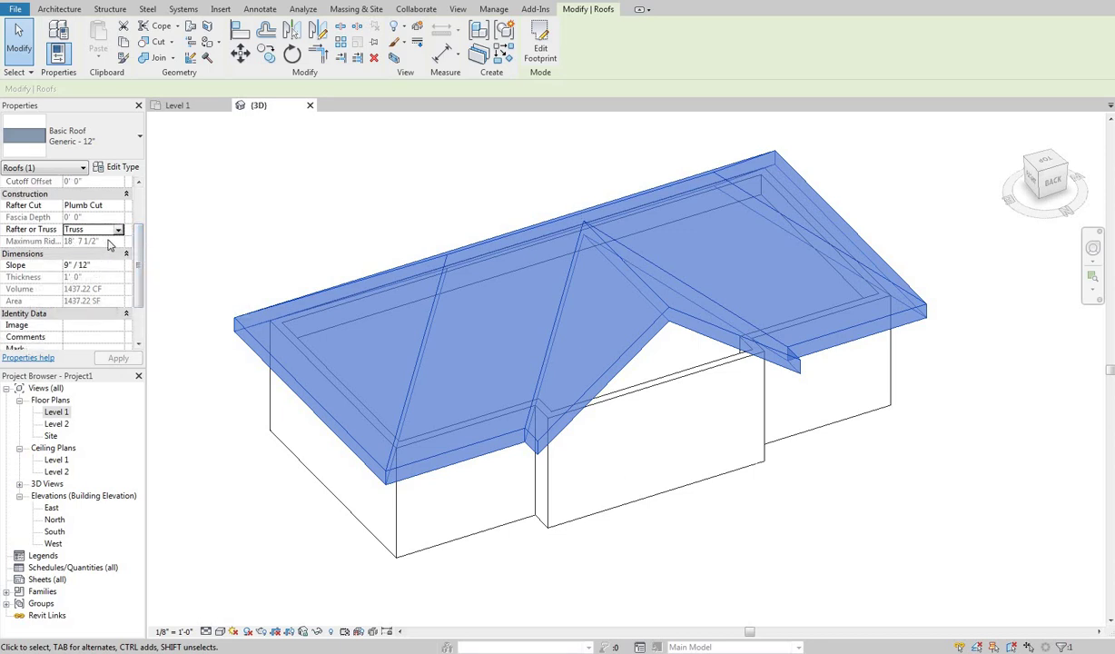
pyautogui.click(527, 228)
pyautogui.scroll(-2, 77, 265)
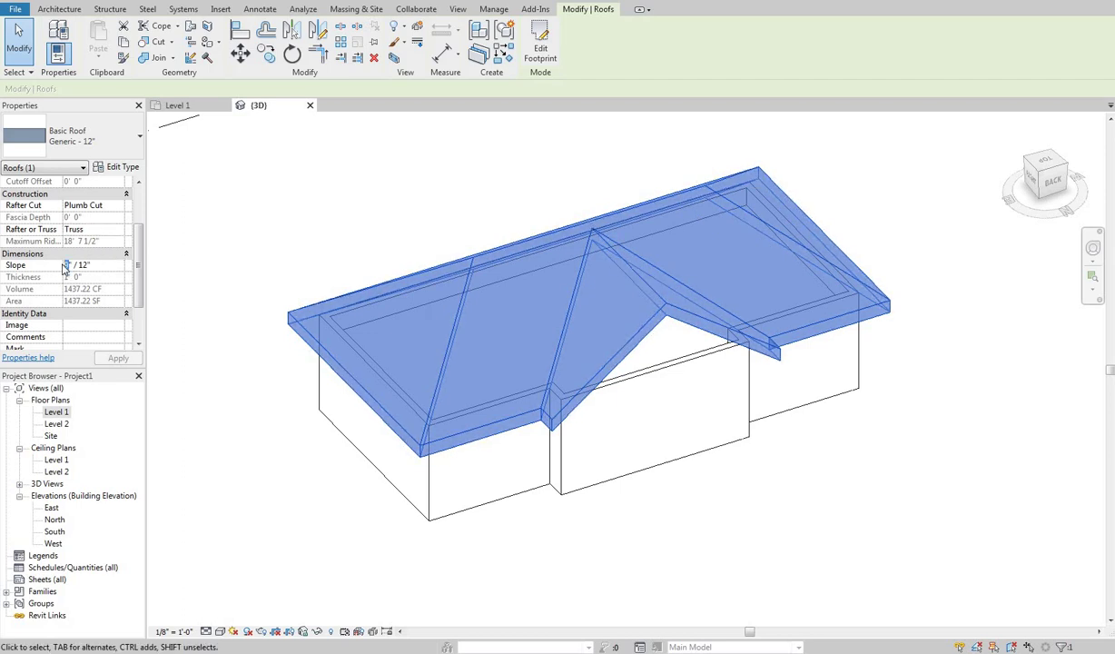
pyautogui.doubleClick(67, 264)
pyautogui.write('7')
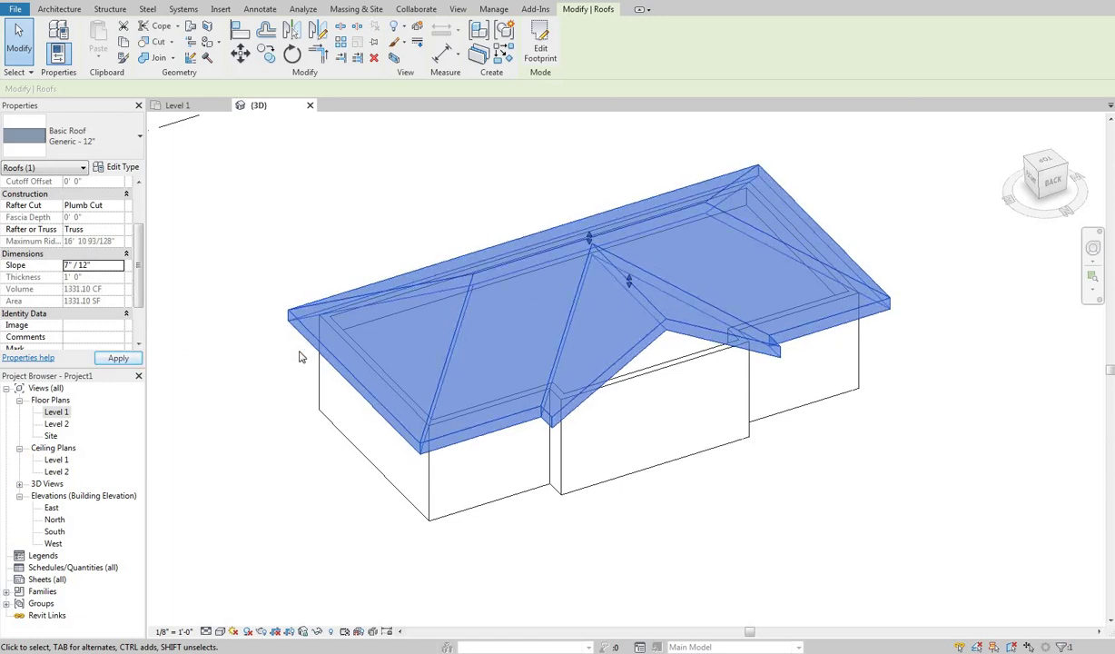
pyautogui.click(300, 357)
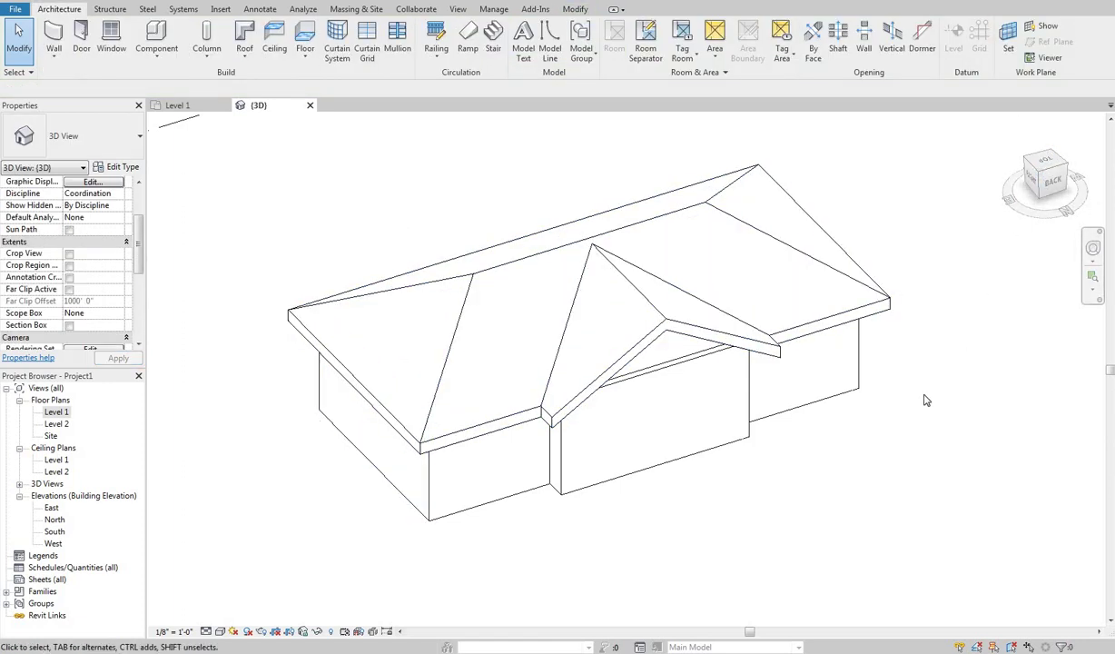
# Step: Select the roof from a lower 3D angle and set its slope to 8" / 12"
pyautogui.keyDown('shift'); pyautogui.moveTo(594, 407); pyautogui.dragTo(586, 445, button='middle'); pyautogui.keyUp('shift')
pyautogui.moveTo(466, 260); pyautogui.dragTo(481, 293, button='middle')
pyautogui.click(467, 262)
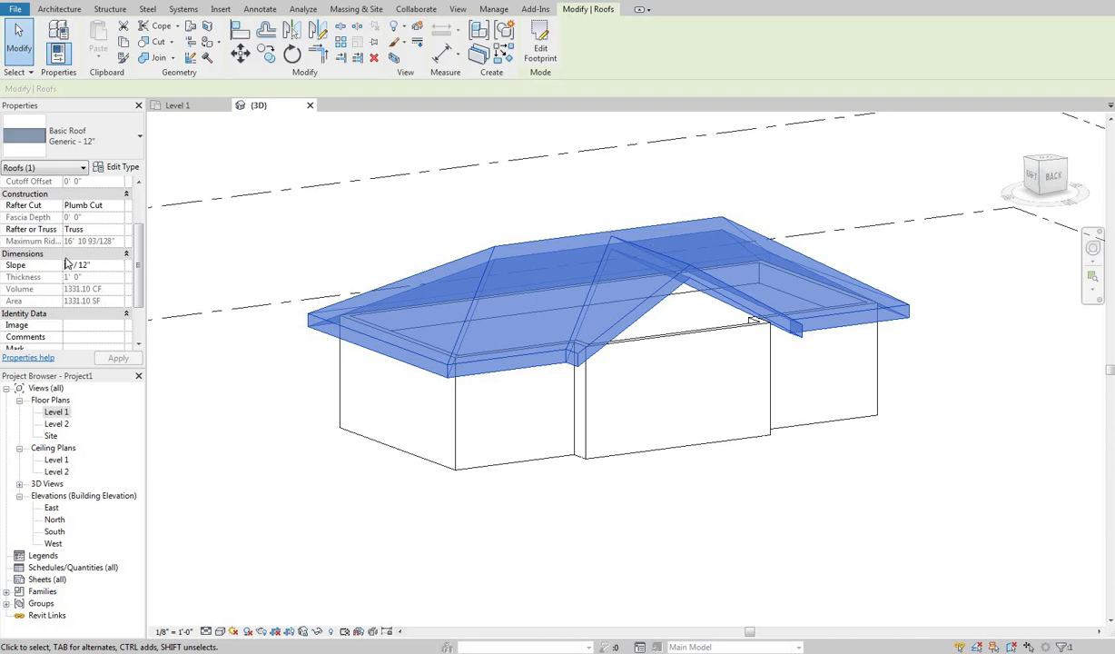
pyautogui.click(69, 265)
pyautogui.press('BackSpace')
pyautogui.write('8')
pyautogui.press('Escape')
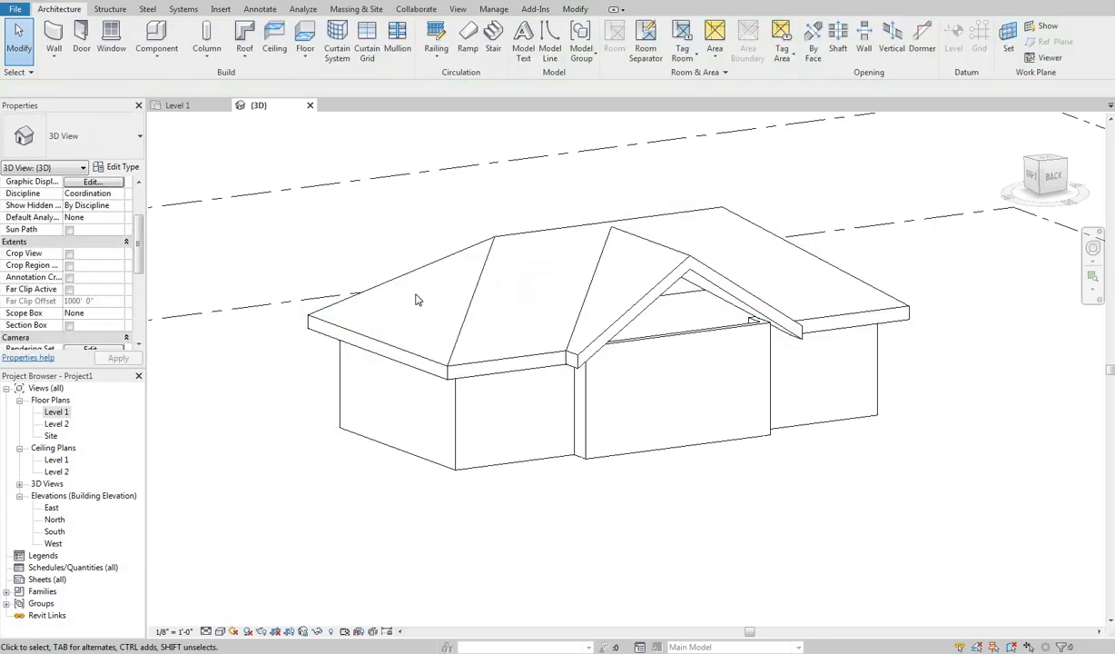
# Step: Reselect the roof, review its dimension, identity data and phasing properties, and open its type properties
pyautogui.hotkey('ctrl', 'Left')
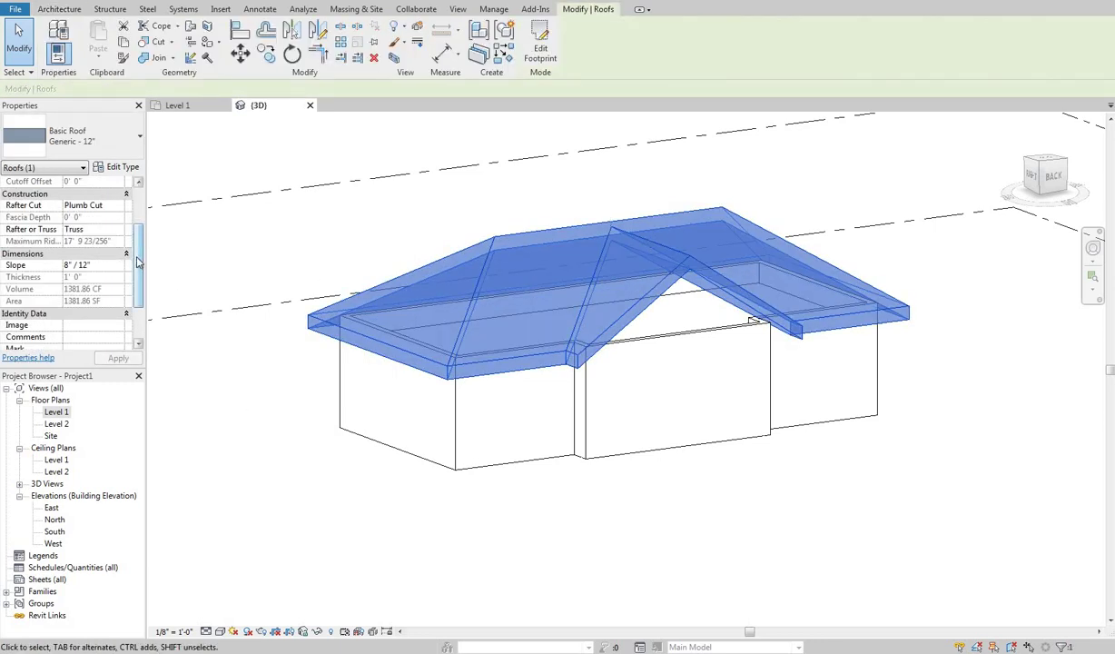
pyautogui.scroll(-2, 82, 255)
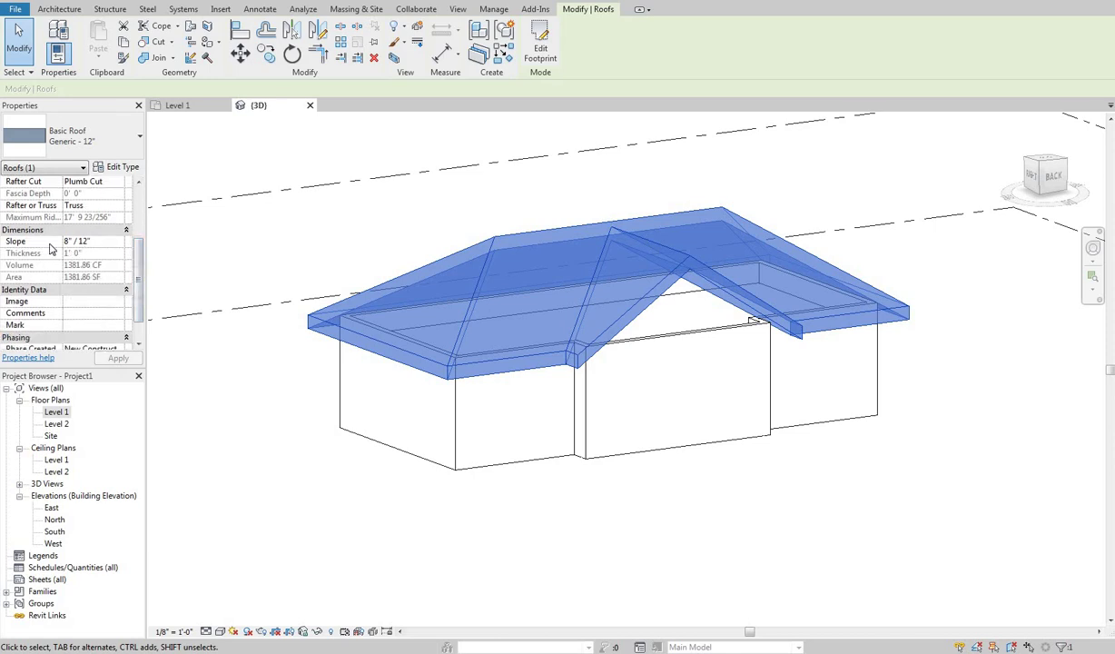
pyautogui.click(473, 288)
pyautogui.scroll(1, 137, 253)
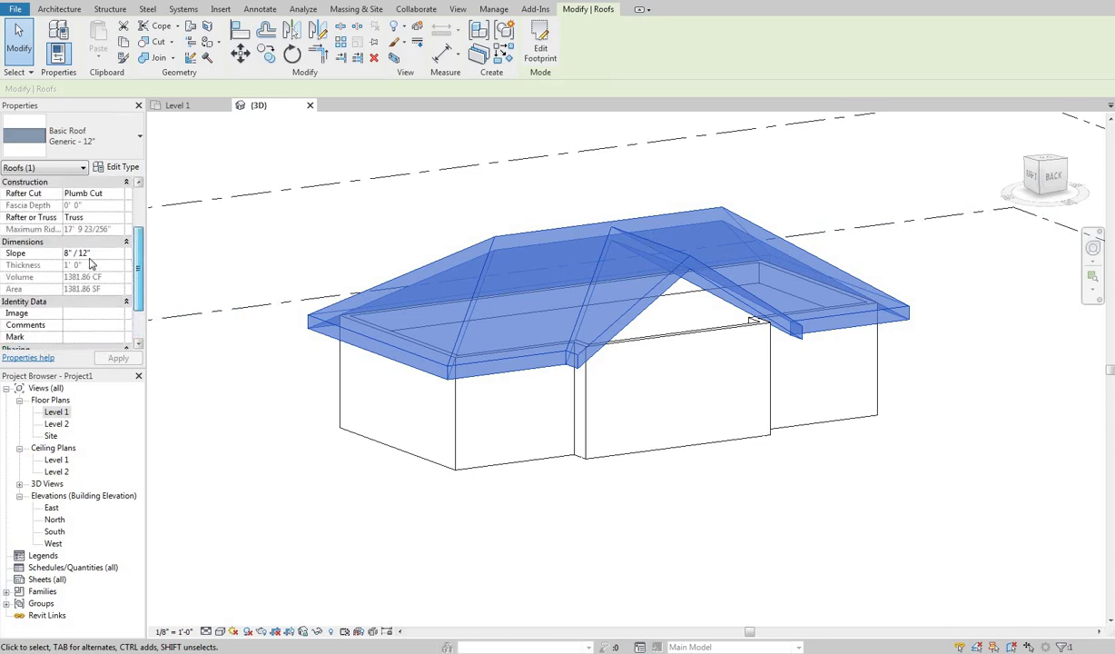
pyautogui.scroll(-3, 89, 263)
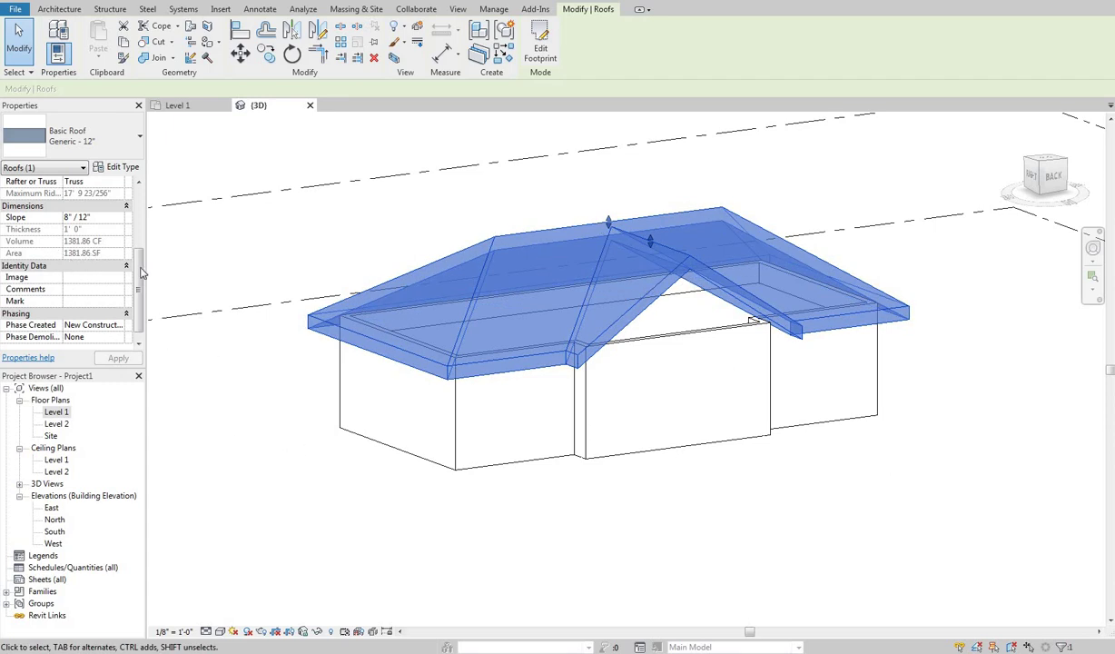
pyautogui.moveTo(141, 267); pyautogui.dragTo(142, 281)
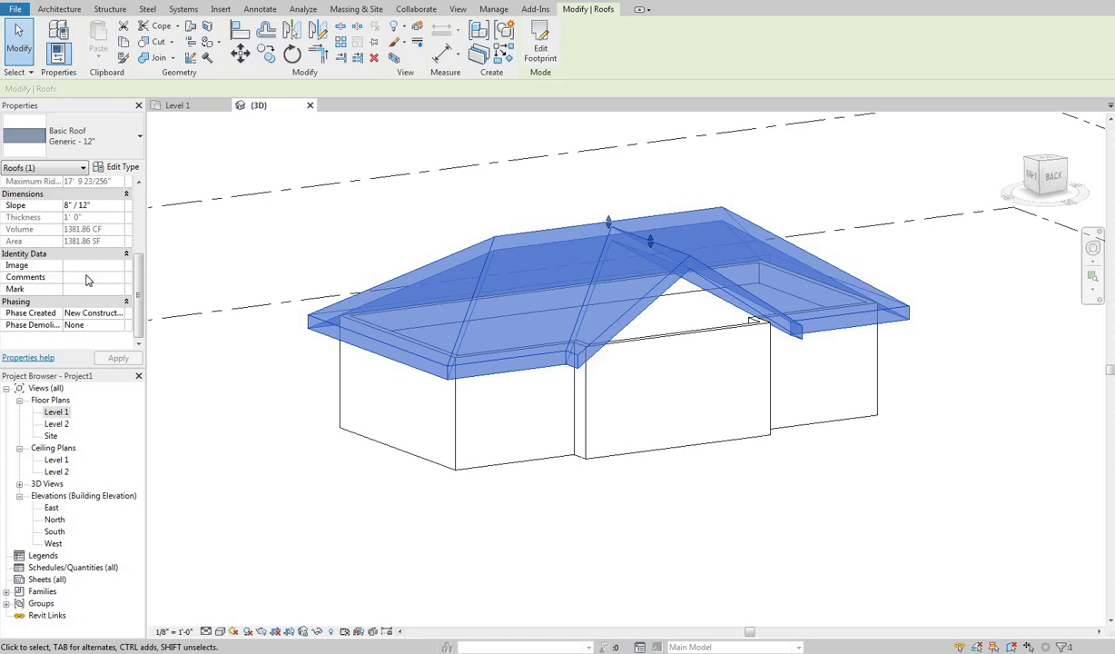
pyautogui.click(77, 264)
pyautogui.click(121, 168)
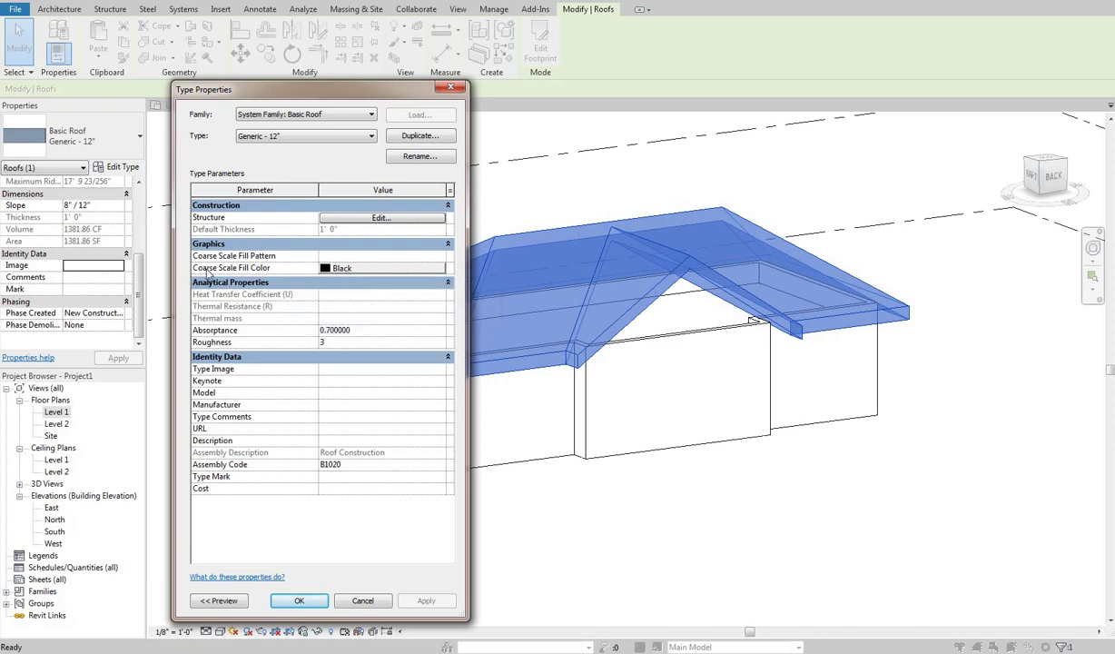
# Step: Review the roof type's coarse scale fill pattern and its identity data fields, including type image, keynote, model and type comments
pyautogui.click(402, 257)
pyautogui.click(333, 370)
pyautogui.click(336, 382)
pyautogui.click(336, 394)
pyautogui.click(332, 416)
pyautogui.press('Tab')
pyautogui.click(330, 416)
# Step: Open the roof type's structure for editing and show its preview in the Section: Modify type view
pyautogui.click(347, 220)
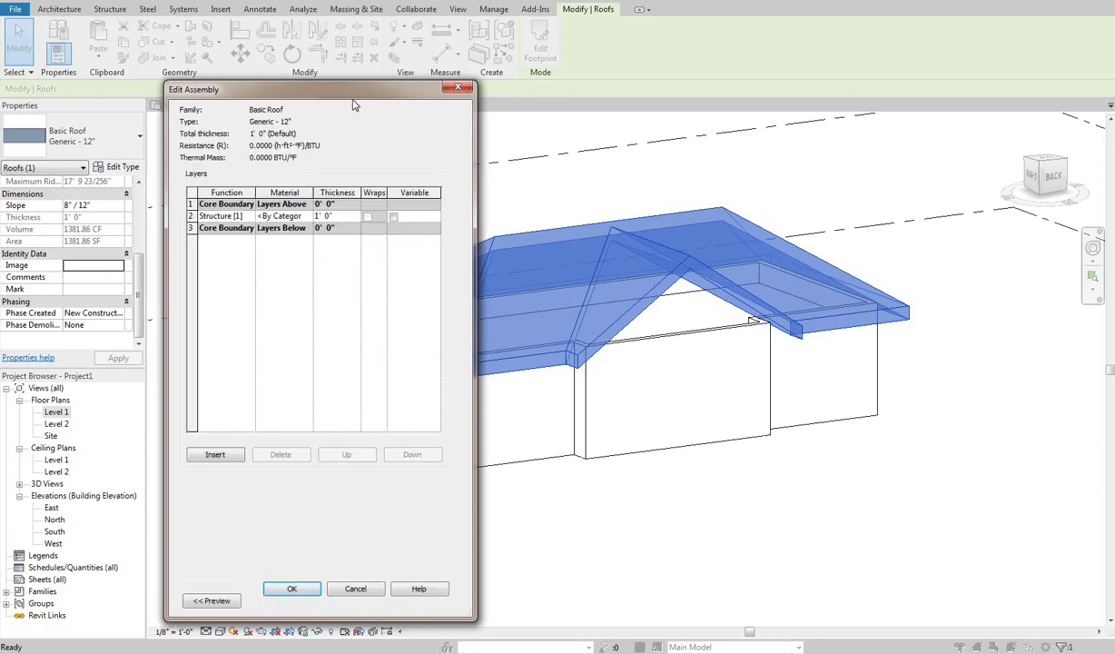
pyautogui.moveTo(225, 91); pyautogui.dragTo(352, 100)
pyautogui.click(338, 608)
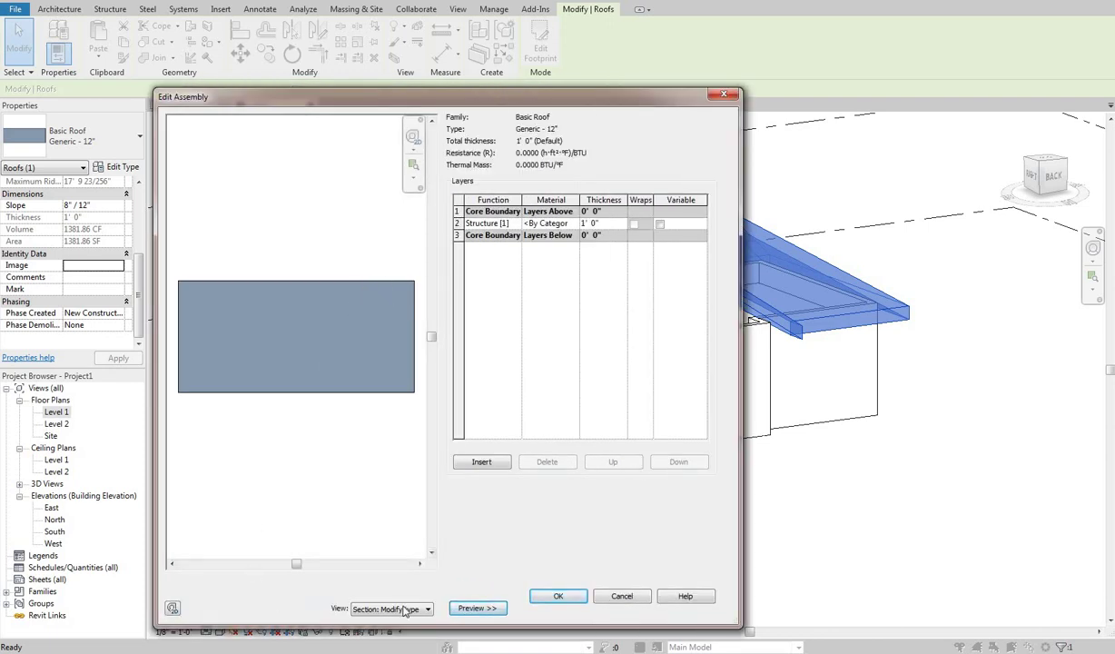
pyautogui.click(411, 612)
pyautogui.click(408, 629)
# Step: Insert a layer above the upper core boundary and set its thickness to 3/4"
pyautogui.click(458, 212)
pyautogui.click(481, 461)
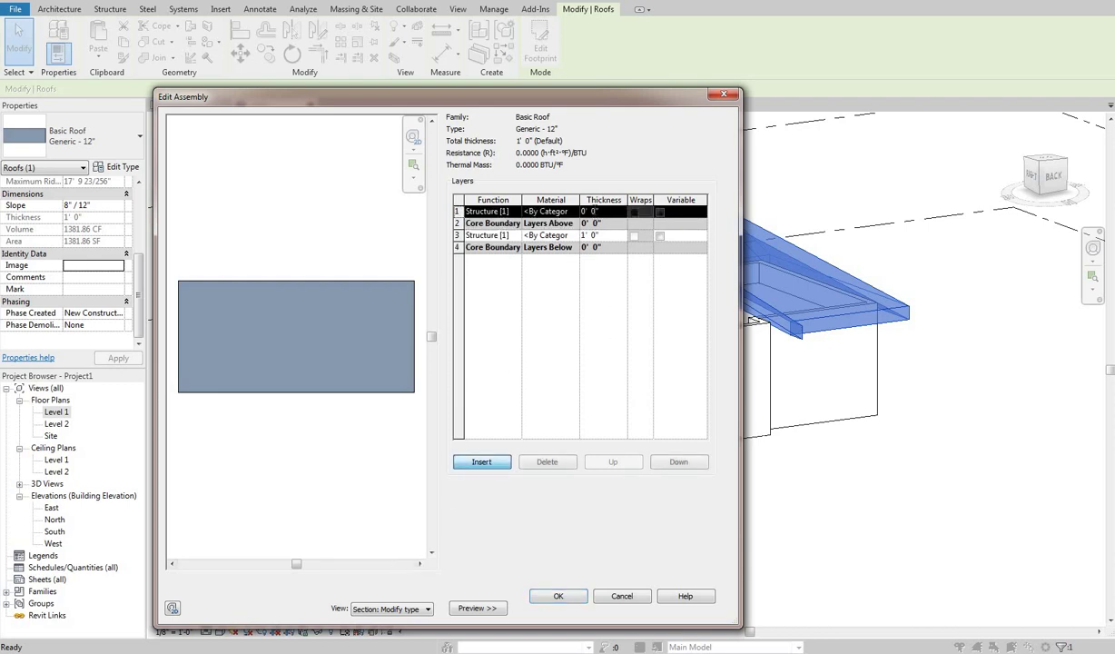
pyautogui.click(592, 211)
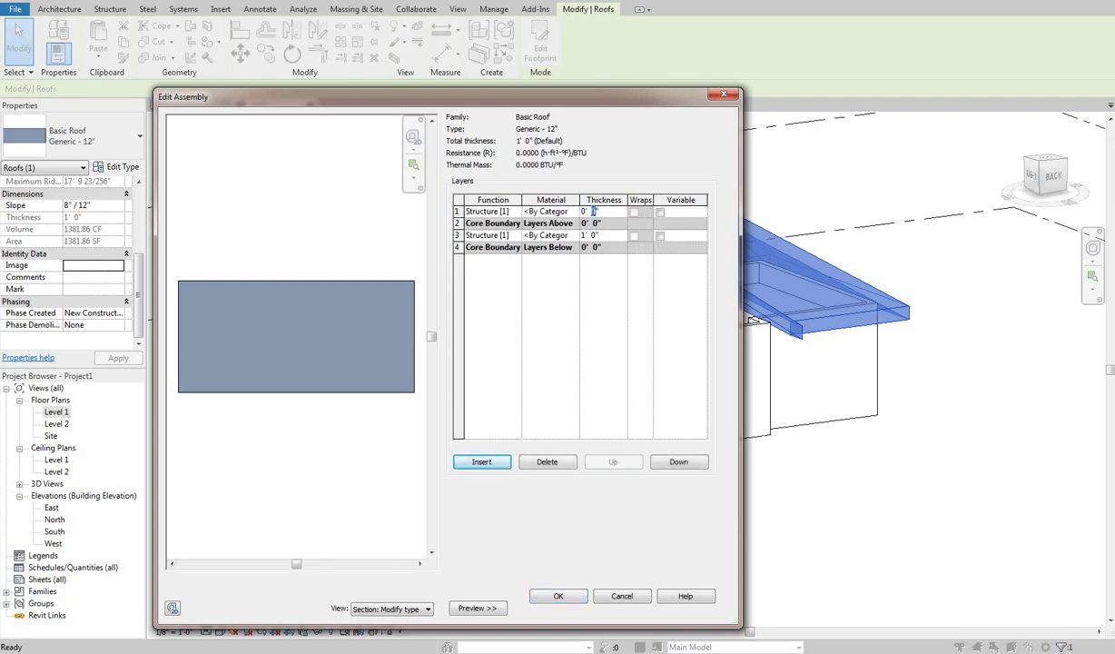
pyautogui.write('3/4')
pyautogui.press('Tab')
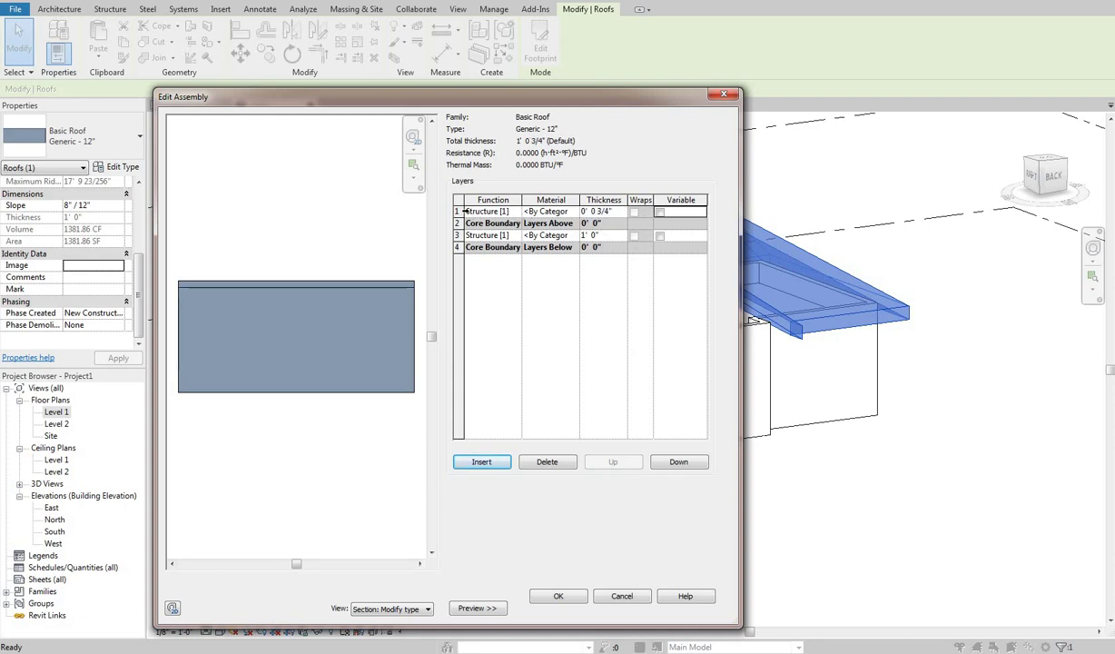
# Step: Insert another layer on top, setting its function to Finish 1 [4] and the 3/4" layer's function to Substrate [2]
pyautogui.click(470, 460)
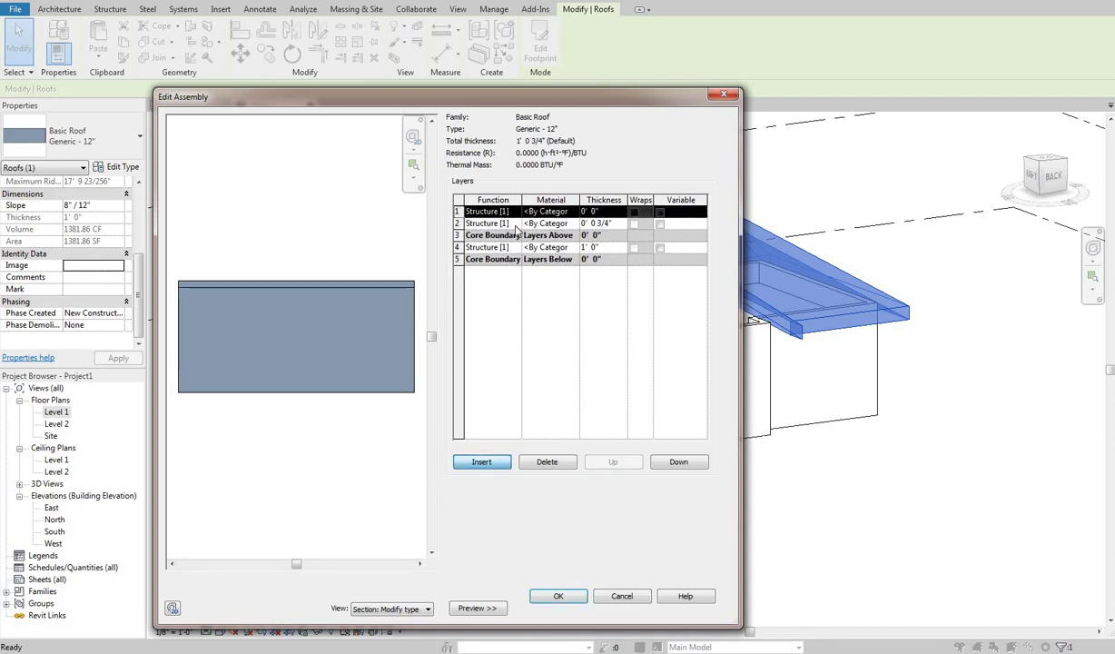
pyautogui.click(498, 225)
pyautogui.click(516, 224)
pyautogui.click(497, 245)
pyautogui.click(509, 212)
pyautogui.click(515, 212)
pyautogui.click(490, 253)
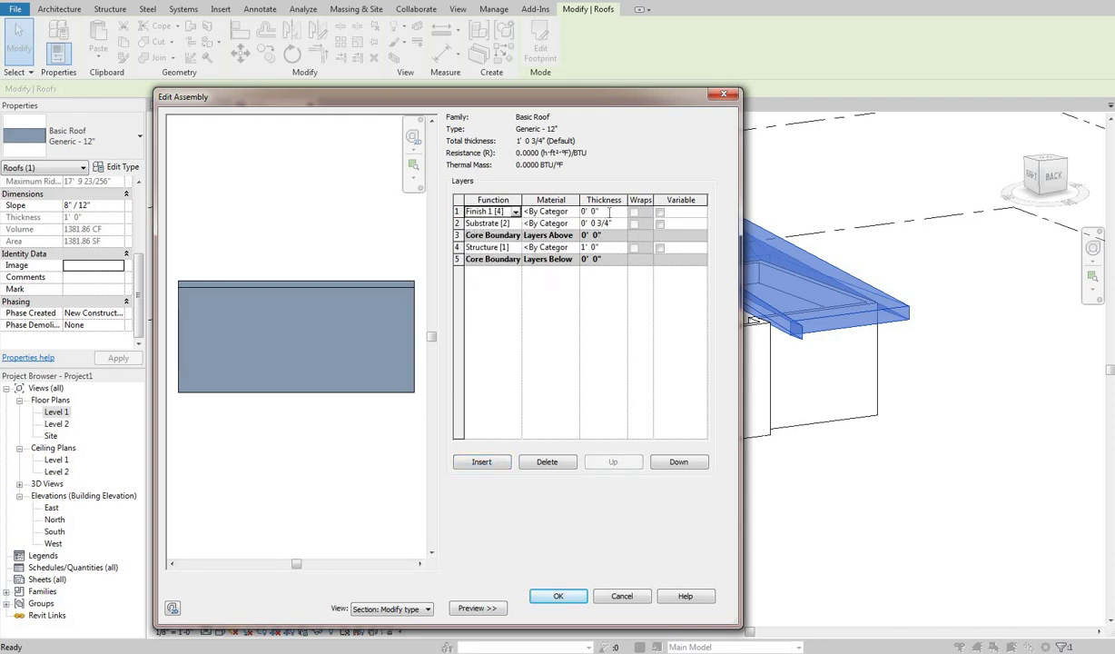
# Step: Set the Finish 1 layer's thickness to 1/4" and accept the assembly and type changes
pyautogui.click(606, 211)
pyautogui.write('1/4"')
pyautogui.press('Tab')
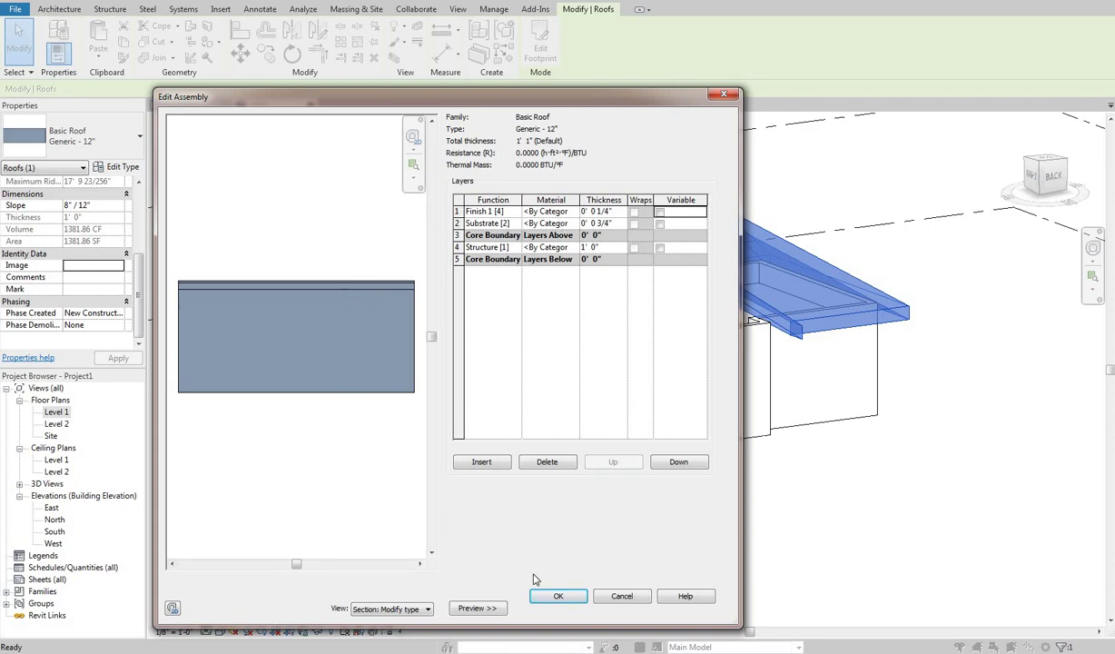
pyautogui.click(585, 596)
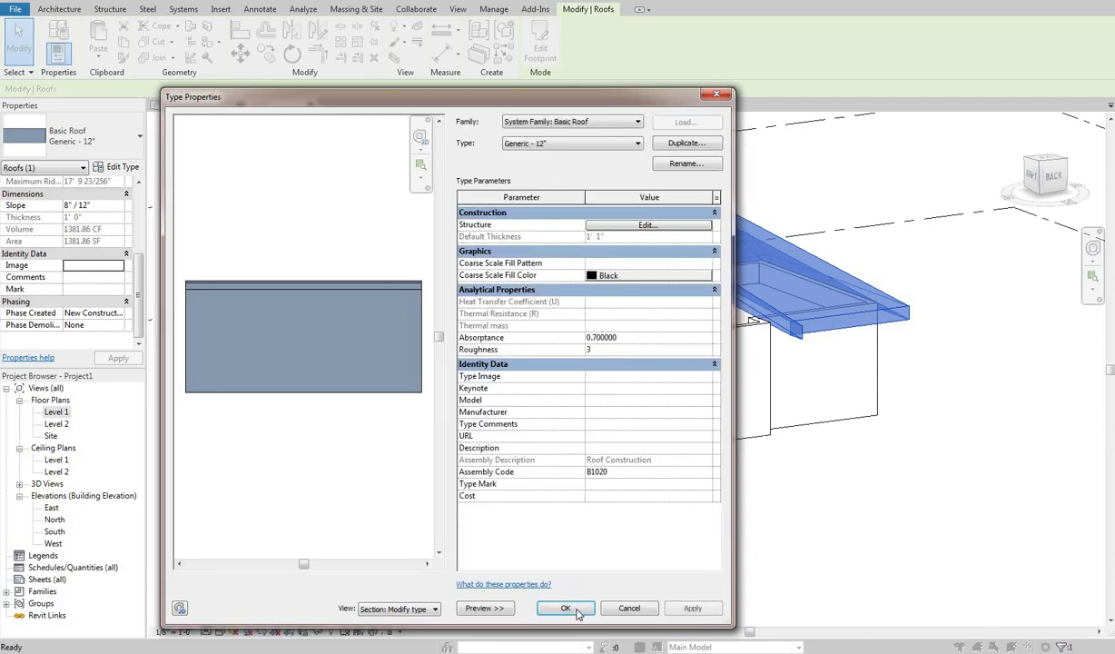
pyautogui.click(572, 608)
# Step: Cut a horizontal building section in the Level 1 plan, from outside the west wall to just inside the building
pyautogui.moveTo(713, 529); pyautogui.dragTo(707, 577, button='middle')
pyautogui.click(177, 105)
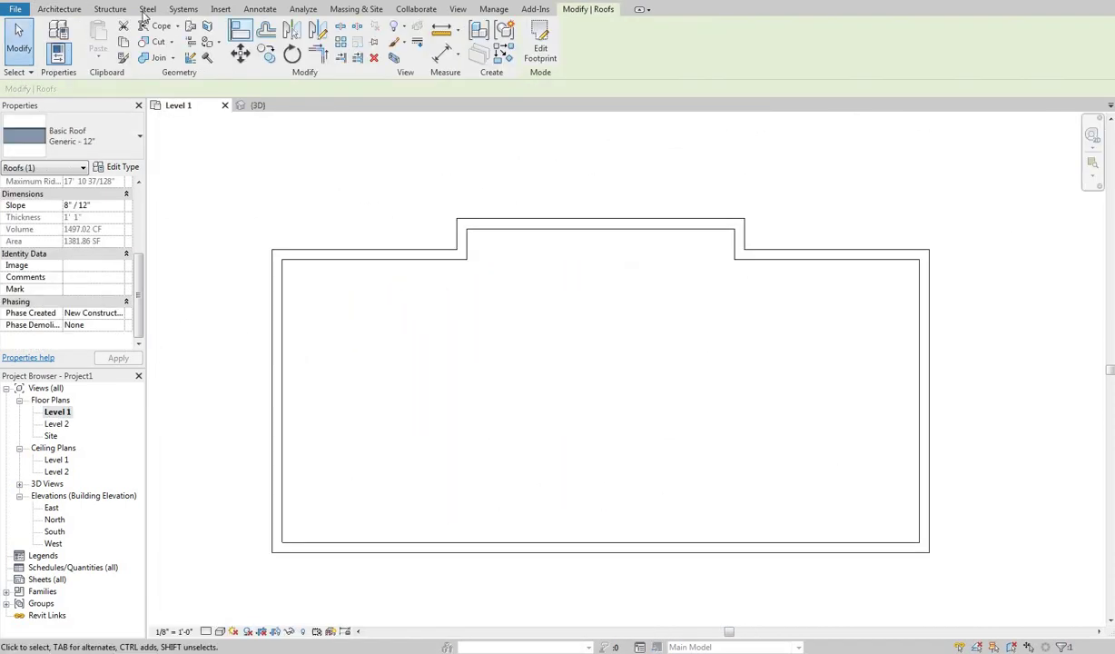
pyautogui.click(458, 9)
pyautogui.click(449, 40)
pyautogui.click(560, 185)
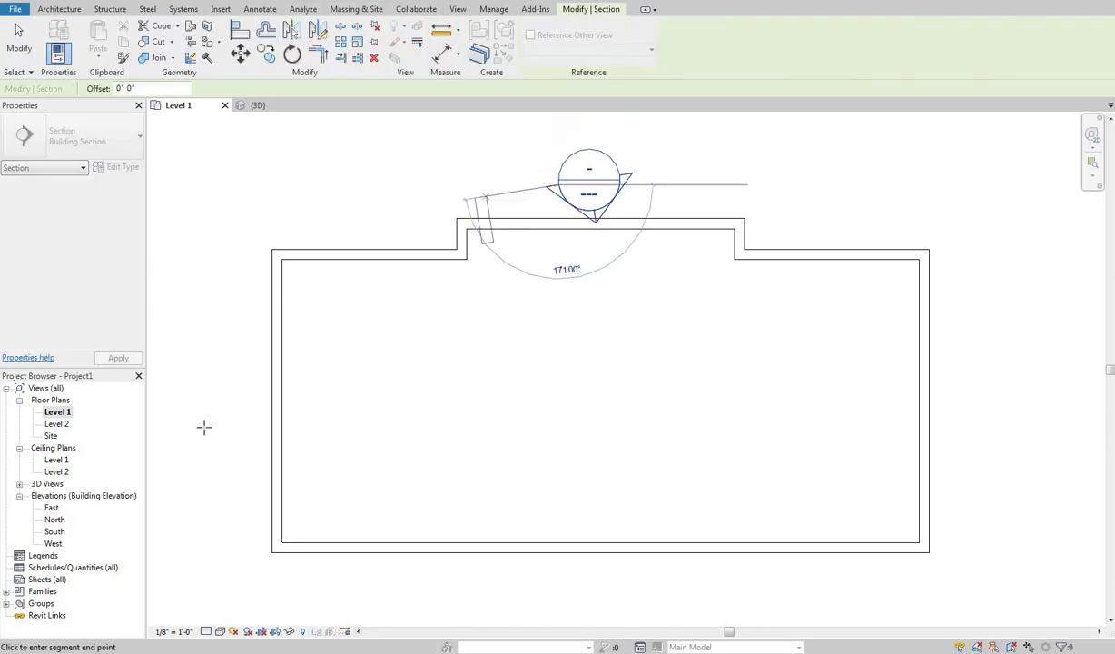
pyautogui.press('Escape')
pyautogui.click(234, 411)
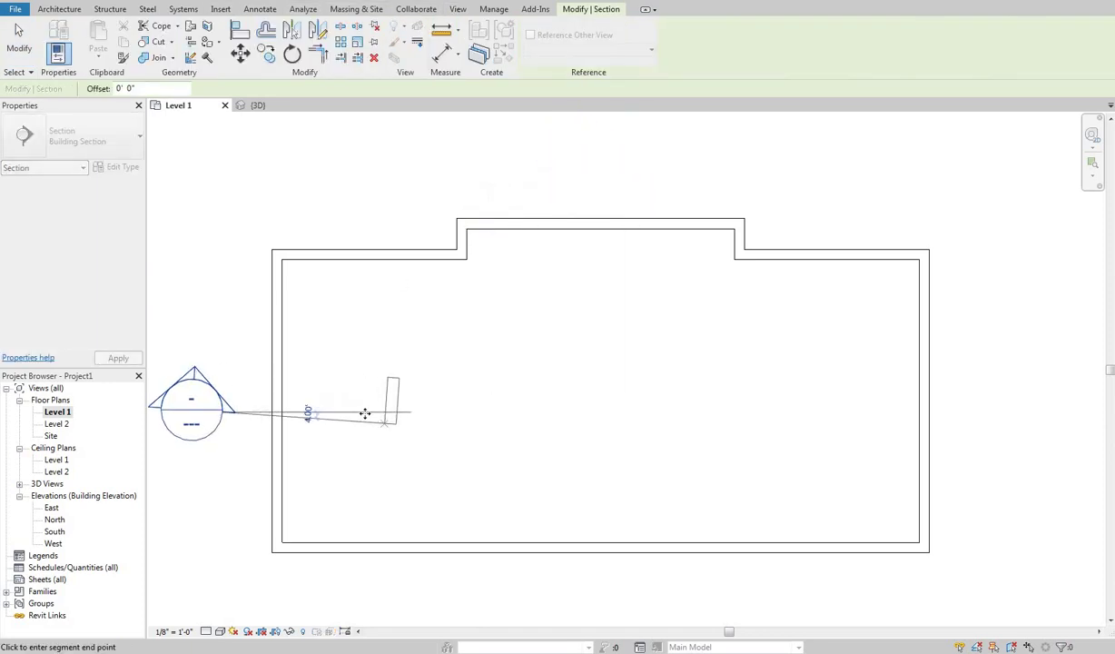
pyautogui.click(385, 412)
# Step: Open the new section's view and select the roof and the ceiling in turn to examine the eave
pyautogui.rightClick(365, 413)
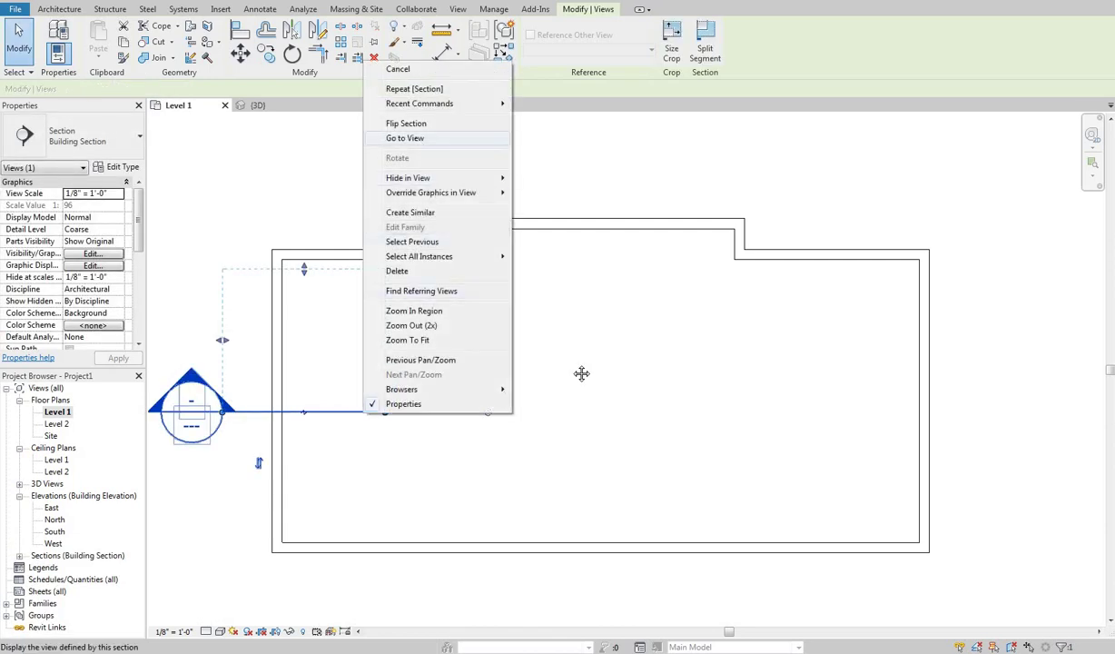
pyautogui.click(405, 138)
pyautogui.scroll(-1, 620, 333)
pyautogui.moveTo(621, 333); pyautogui.dragTo(497, 368, button='middle')
pyautogui.scroll(4, 495, 363)
pyautogui.click(485, 372)
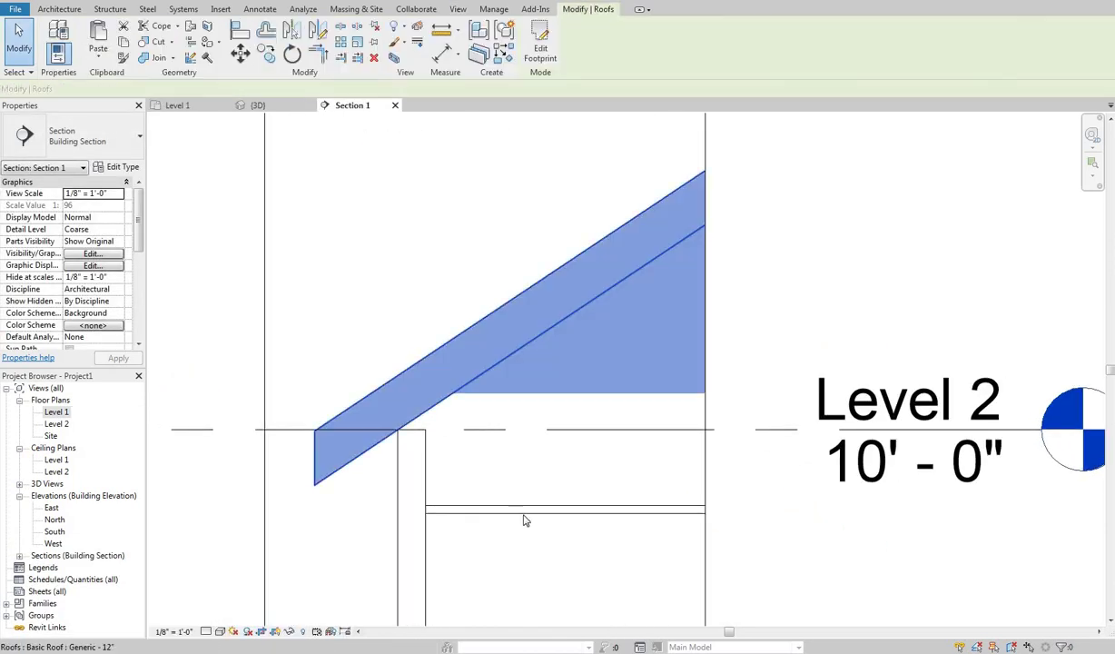
pyautogui.click(518, 509)
pyautogui.moveTo(463, 485); pyautogui.dragTo(359, 417, button='middle')
pyautogui.moveTo(336, 379); pyautogui.dragTo(320, 344, button='middle')
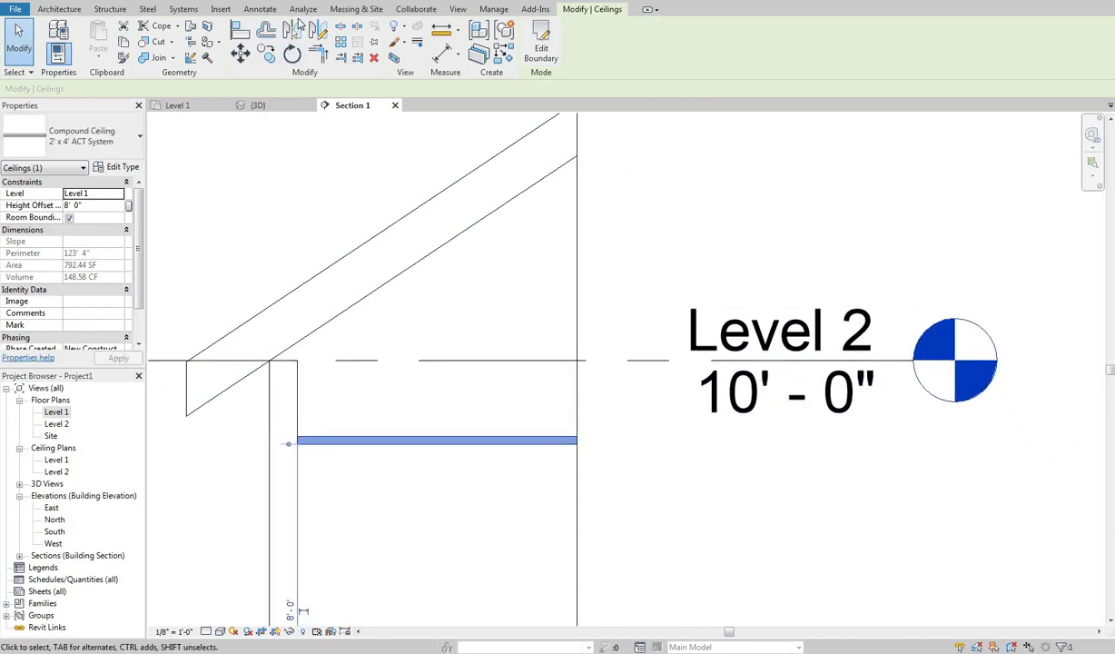
# Step: Draw a horizontal detail line between Level 2 and the ceiling, from the wall's inner face to the far section edge
pyautogui.click(260, 9)
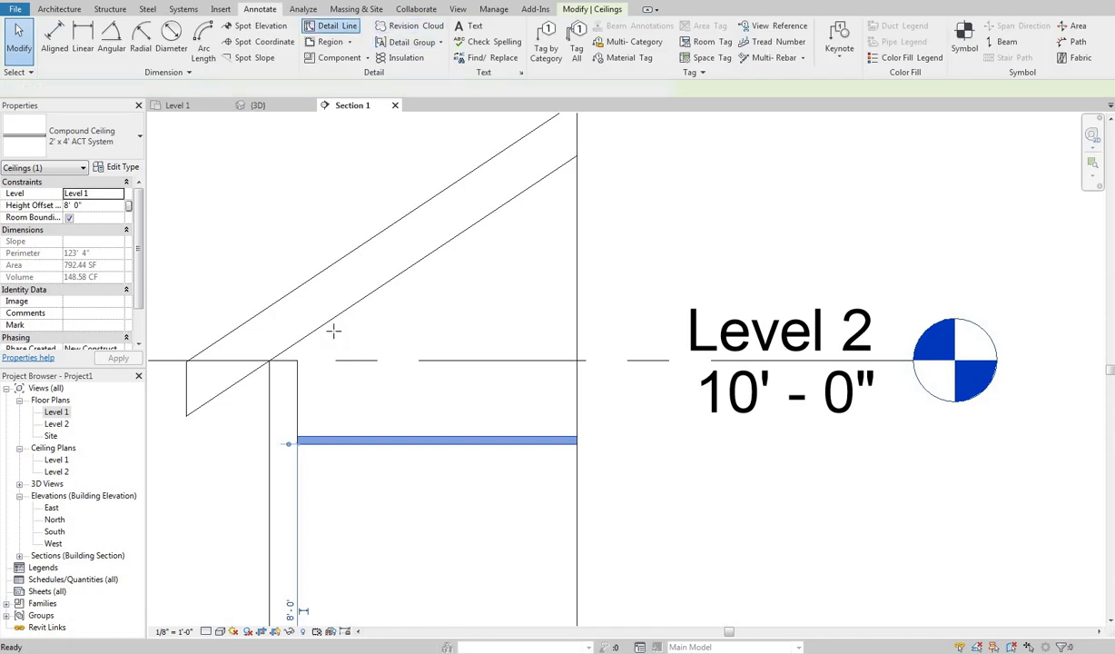
pyautogui.click(318, 24)
pyautogui.moveTo(305, 424); pyautogui.dragTo(280, 383, button='middle')
pyautogui.scroll(5, 275, 370)
pyautogui.moveTo(280, 332); pyautogui.dragTo(272, 309, button='middle')
pyautogui.scroll(-3, 269, 273)
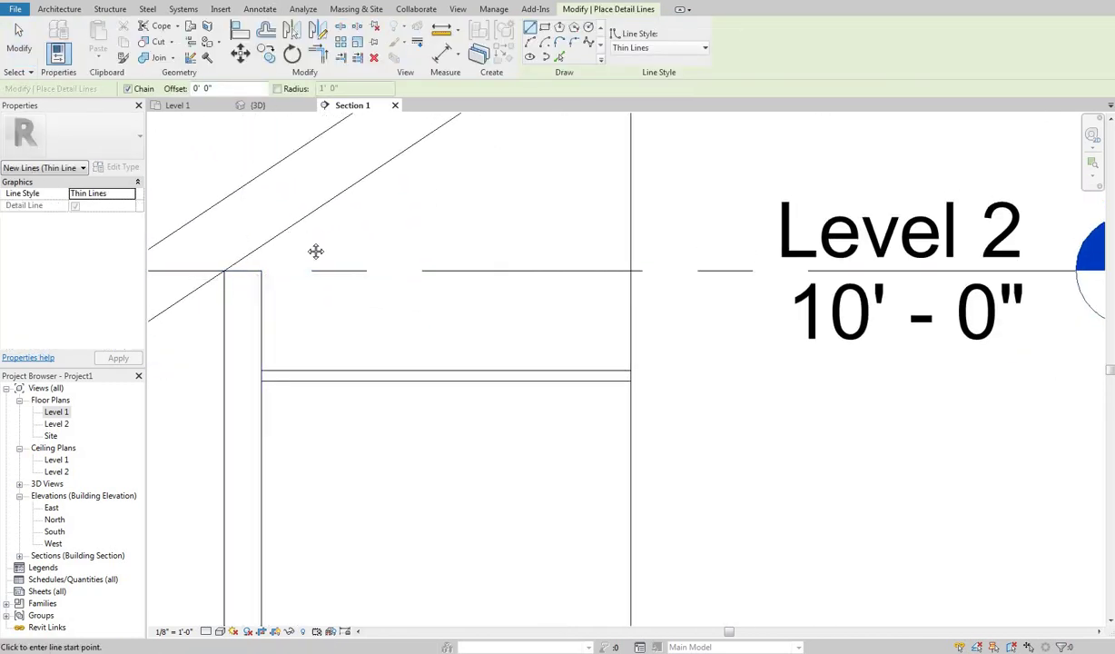
pyautogui.scroll(-2, 336, 272)
pyautogui.scroll(2, 392, 352)
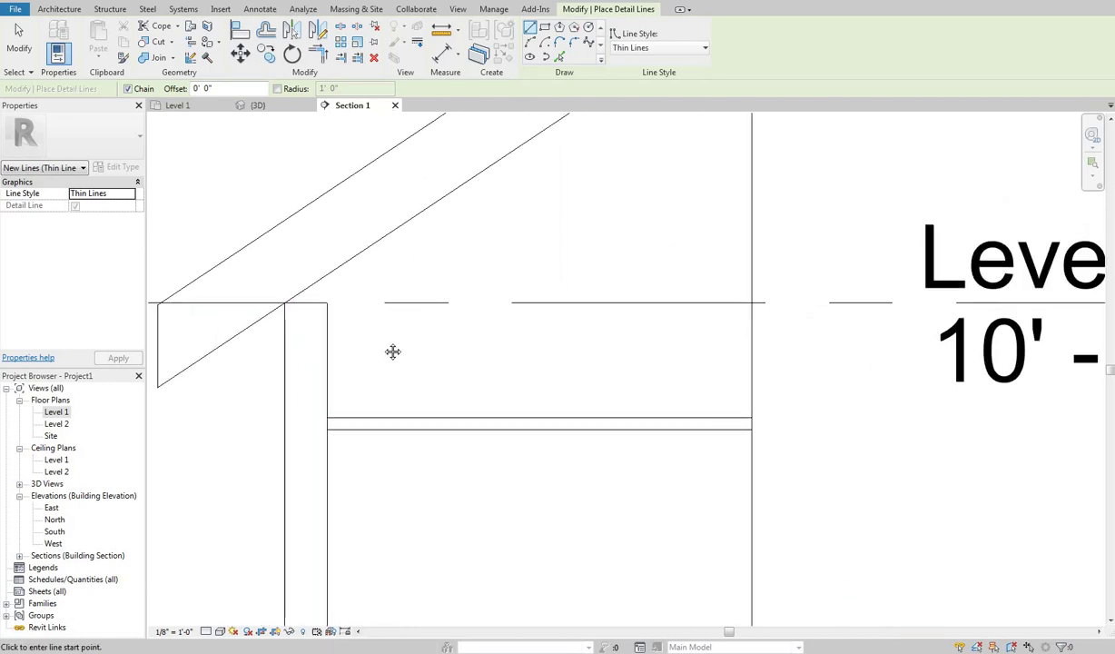
pyautogui.moveTo(360, 295); pyautogui.dragTo(356, 246, button='middle')
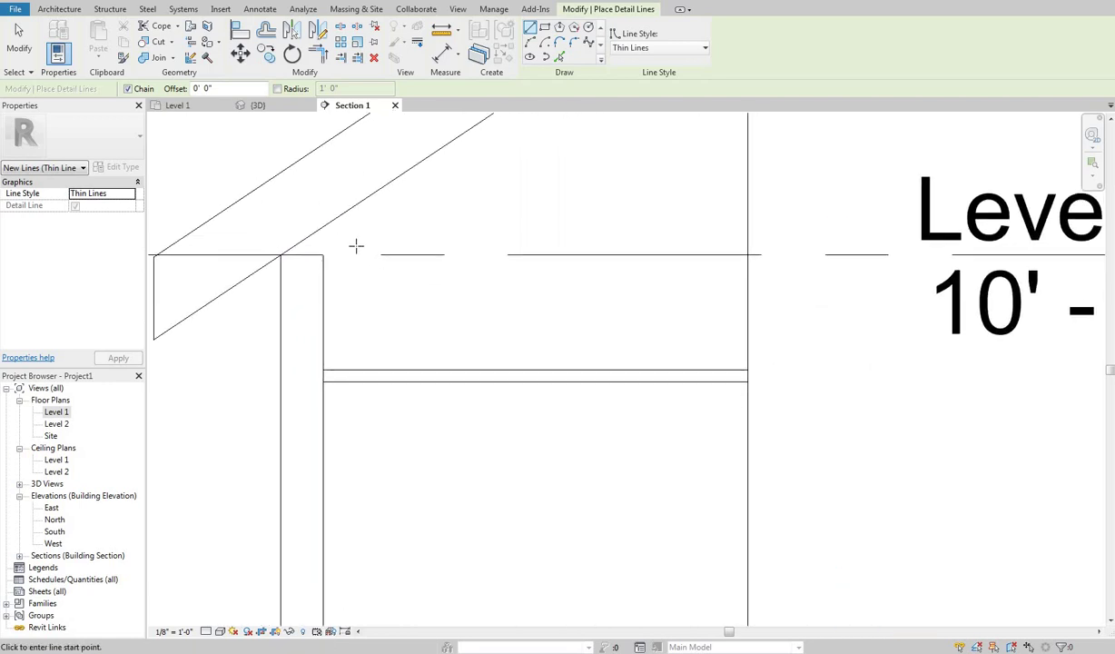
pyautogui.click(323, 301)
pyautogui.rightClick(641, 284)
# Step: Draw a second horizontal detail line just below the first, across the same span, and finish the line command
pyautogui.scroll(2, 334, 309)
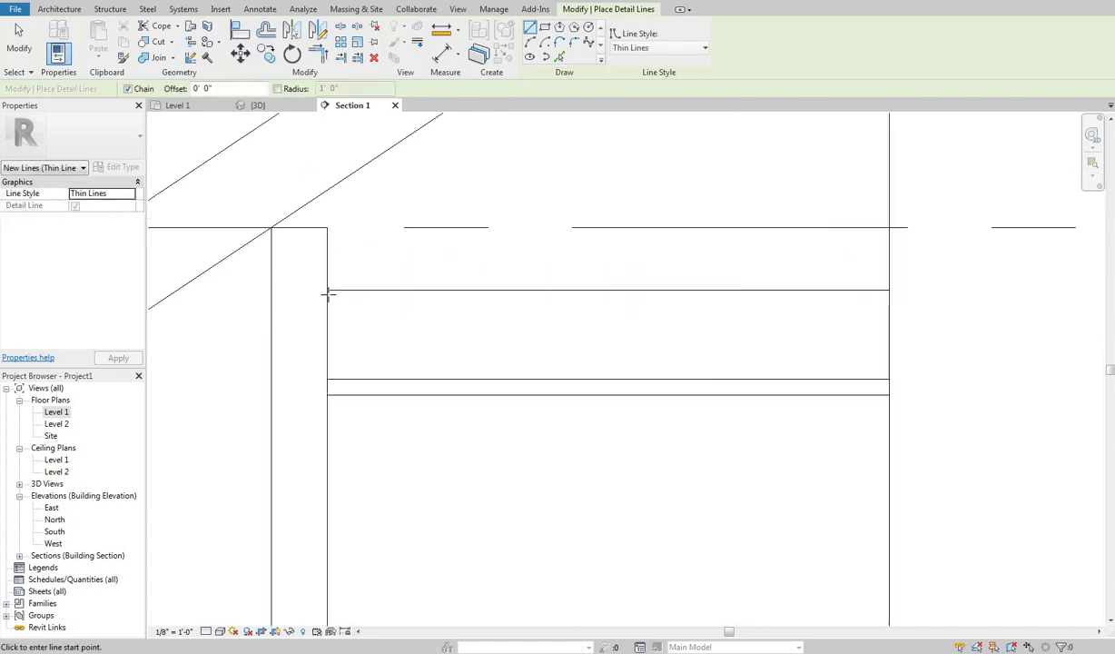
pyautogui.click(889, 297)
pyautogui.press('Escape')
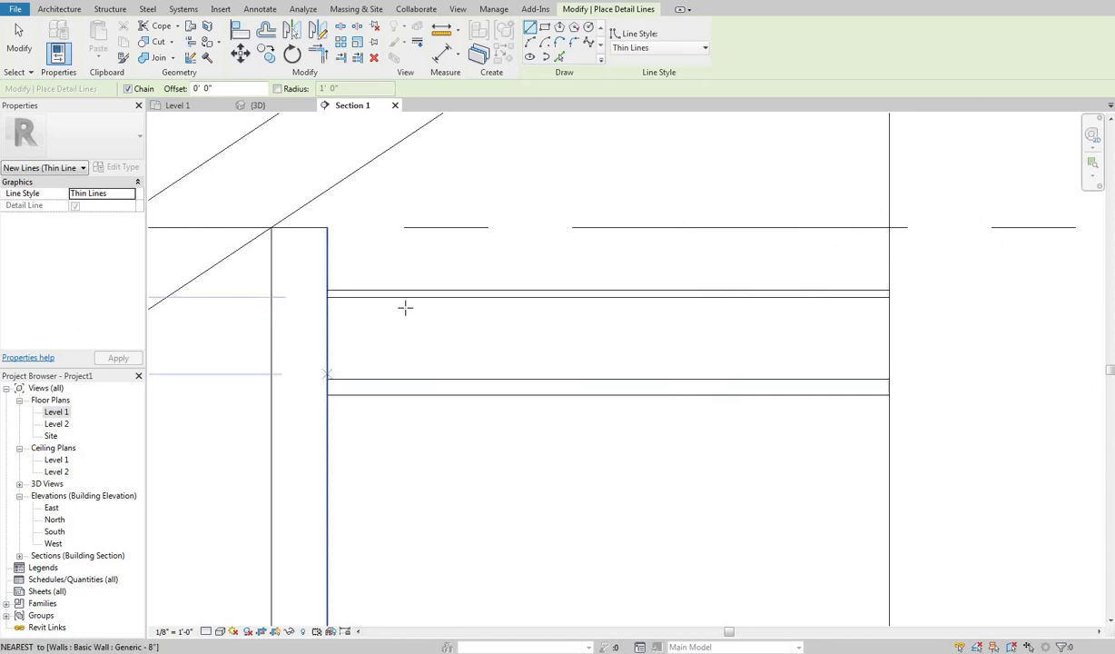
pyautogui.moveTo(328, 376); pyautogui.dragTo(378, 311, button='middle')
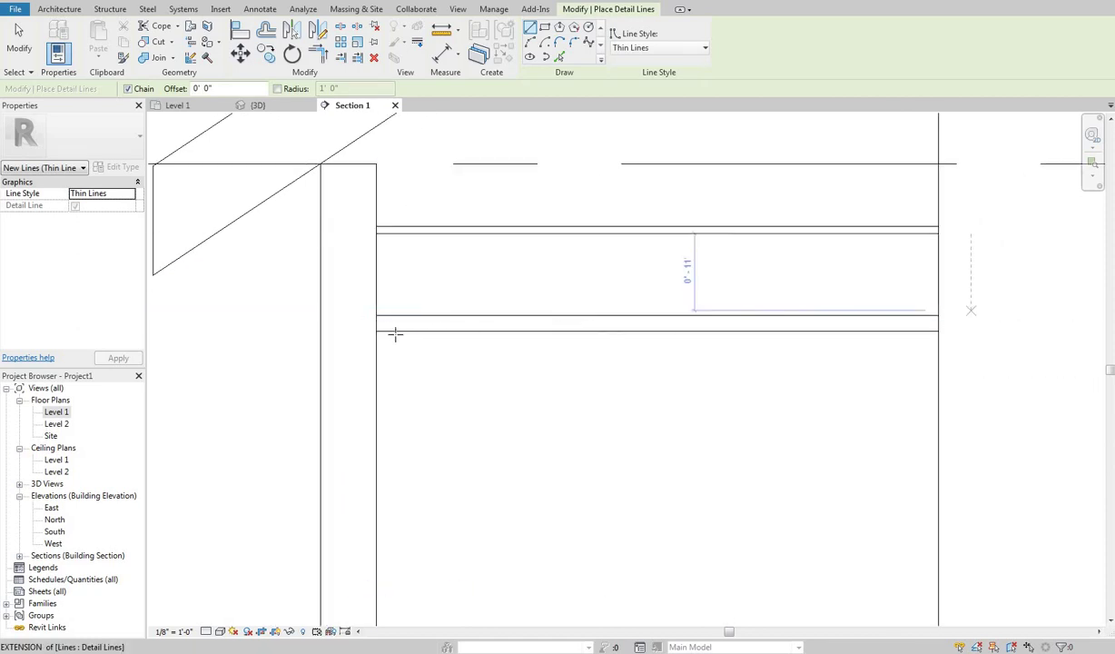
pyautogui.rightClick(470, 288)
pyautogui.click(499, 292)
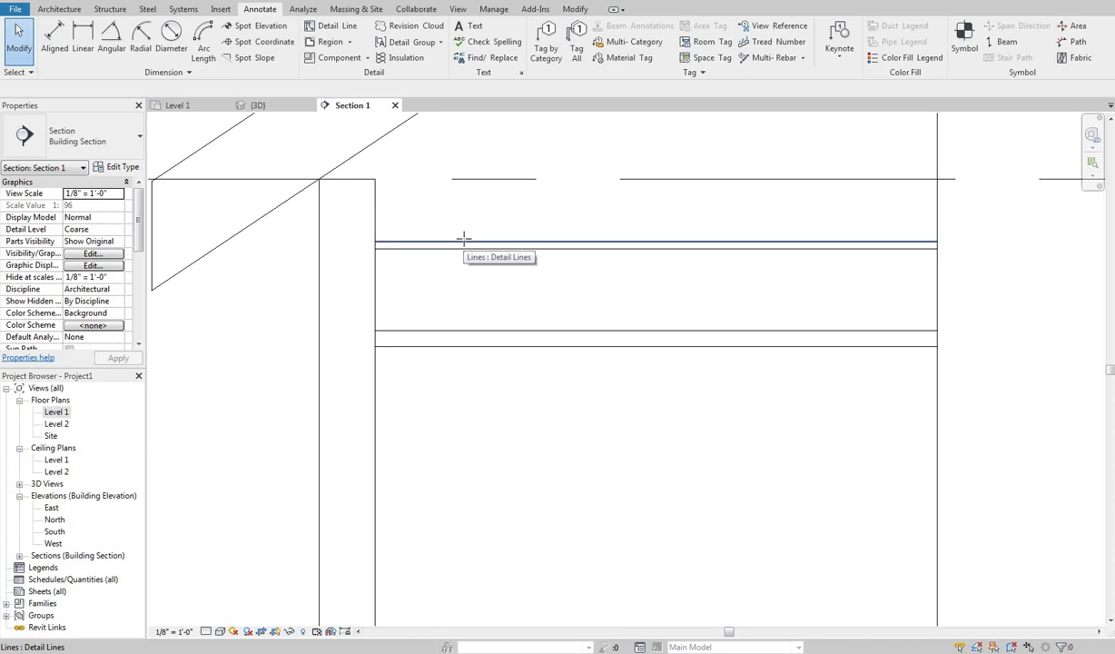
# Step: Draw a vertical detail line about 1'-2" down from the upper line, plus a horizontal one from its lower end to the far section edge
pyautogui.press('d')
pyautogui.press('l')
pyautogui.click(465, 241)
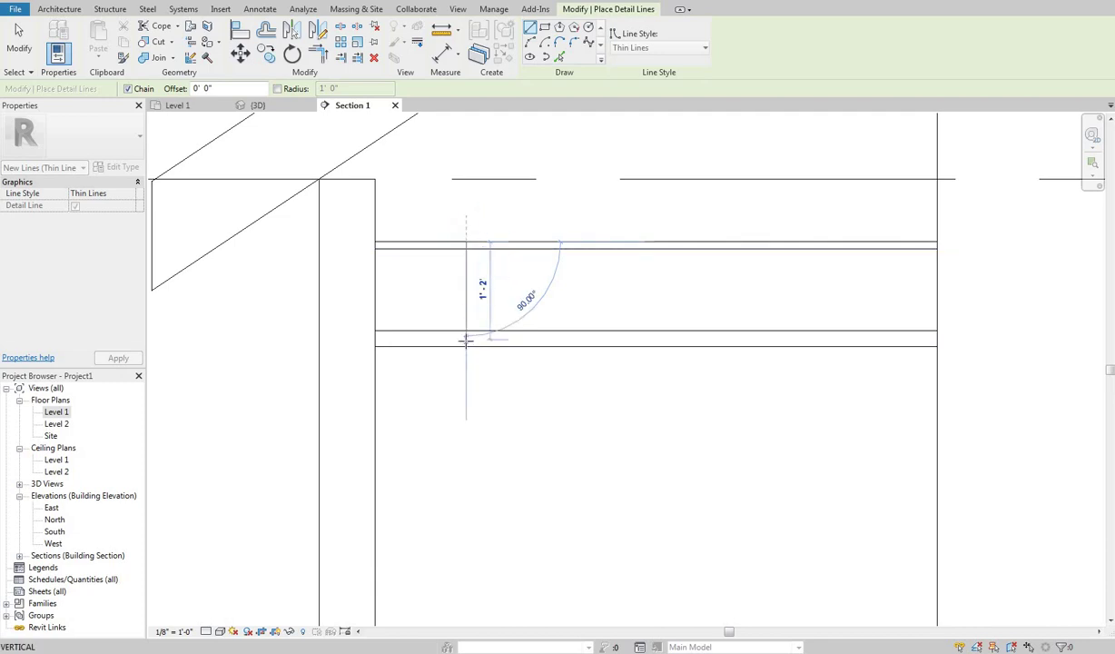
pyautogui.click(466, 337)
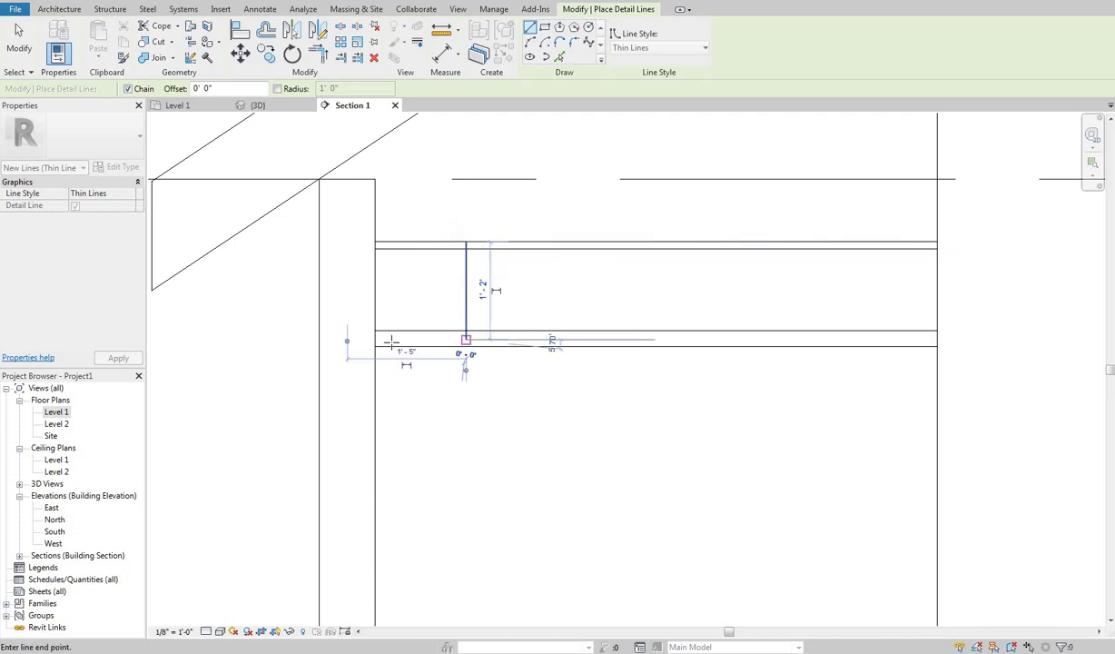
pyautogui.press('Escape')
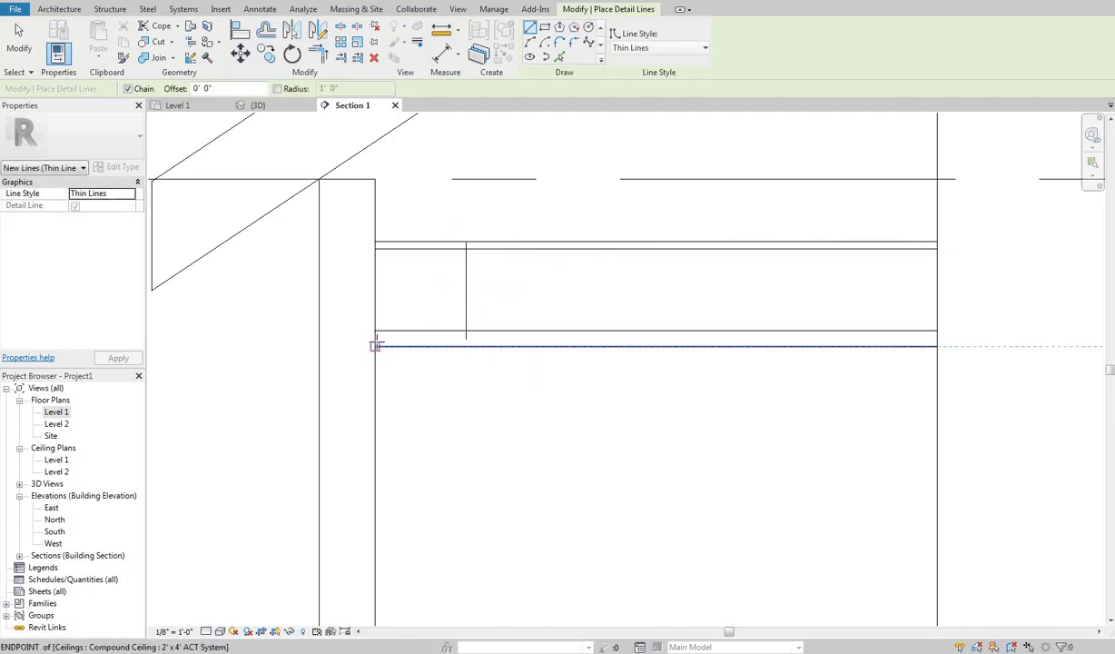
pyautogui.click(466, 339)
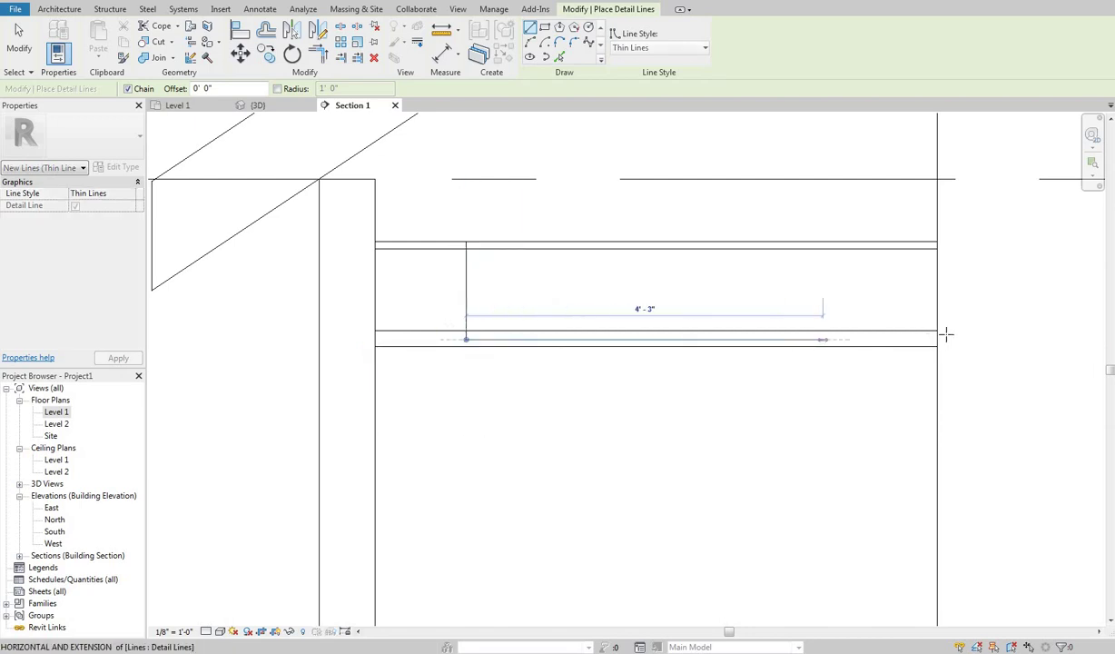
pyautogui.click(942, 337)
pyautogui.press('Escape')
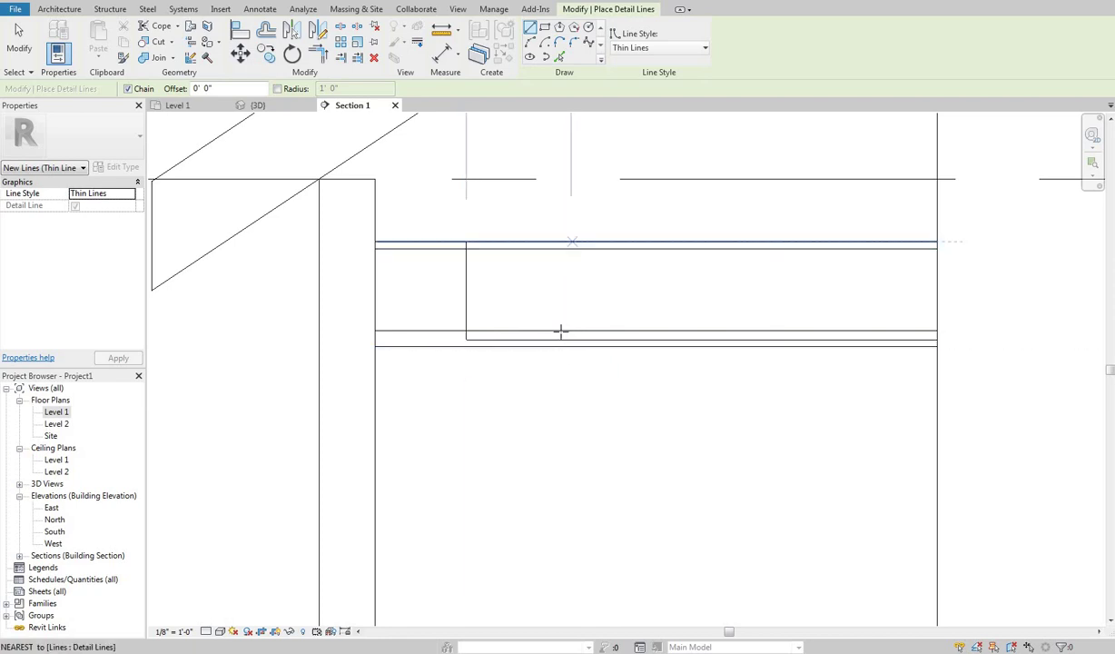
# Step: Draw a small three-sided box of detail lines rising from the ceiling's underside, inside the outlined ceiling space
pyautogui.scroll(3, 500, 372)
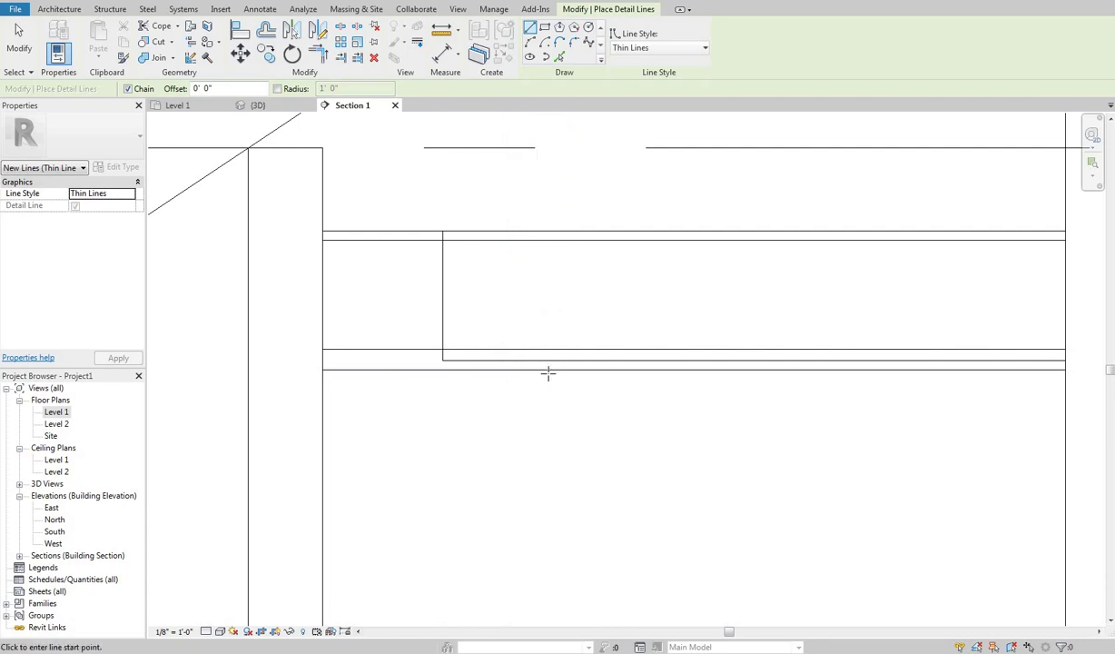
pyautogui.moveTo(548, 372); pyautogui.dragTo(525, 370, button='middle')
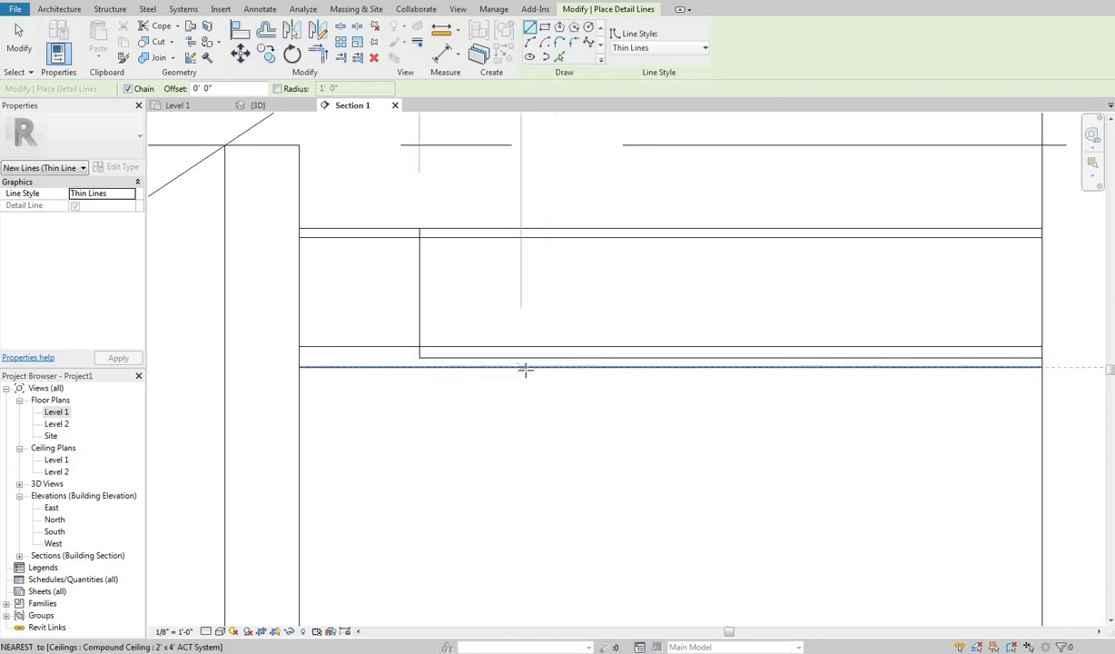
pyautogui.click(540, 367)
pyautogui.click(540, 307)
pyautogui.click(581, 307)
pyautogui.click(581, 366)
pyautogui.press('Escape')
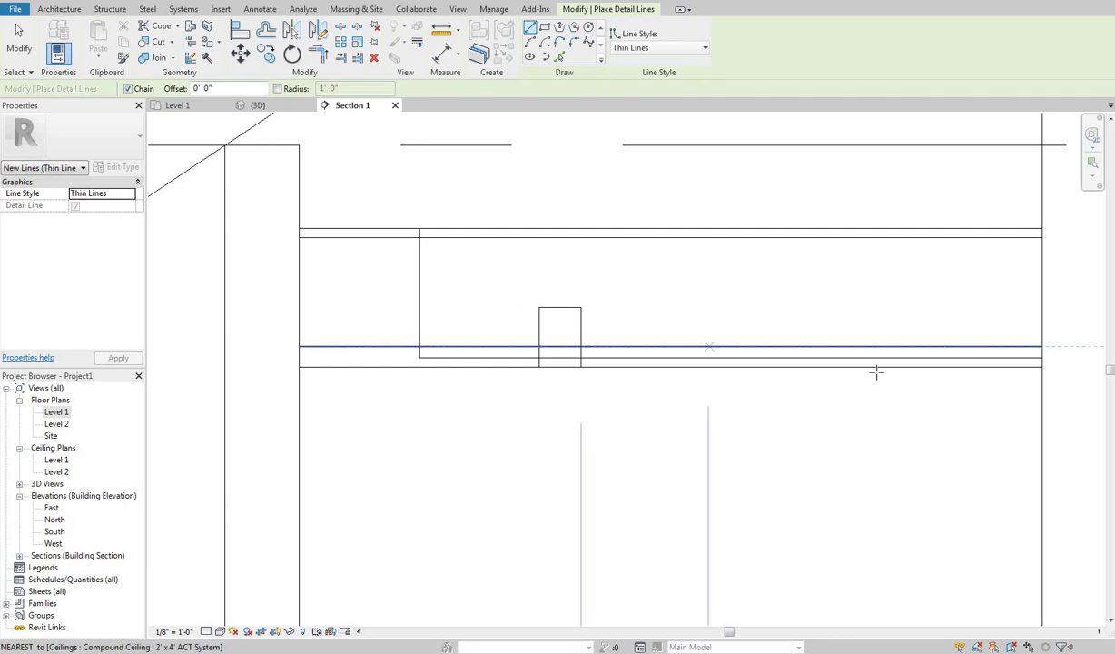
pyautogui.rightClick(489, 287)
pyautogui.press('Escape')
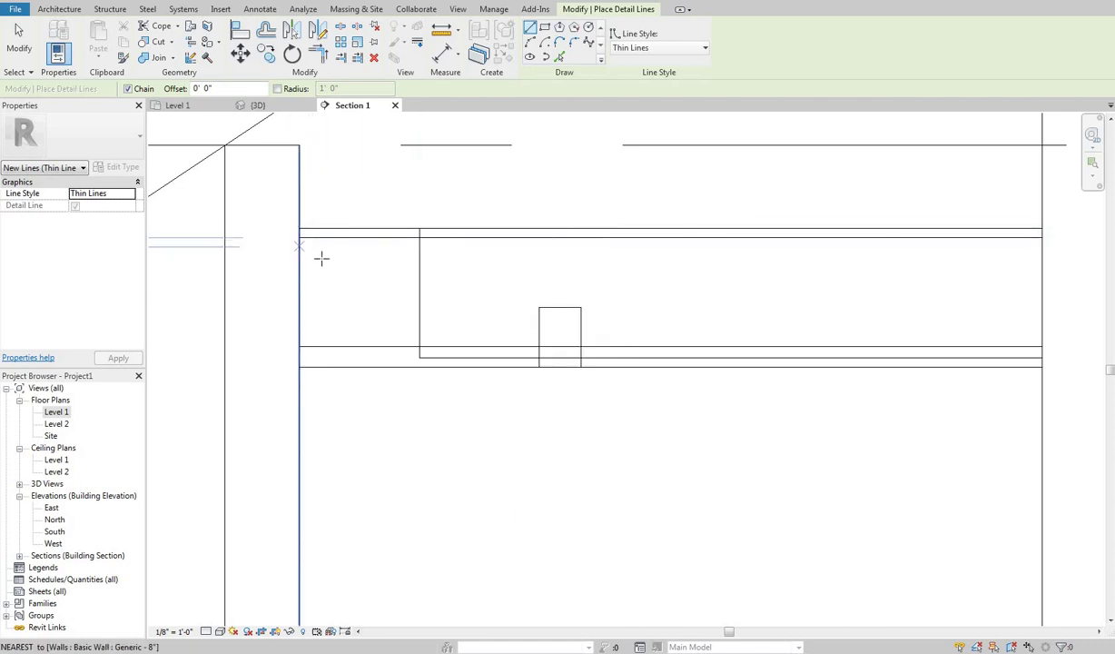
pyautogui.click(321, 230)
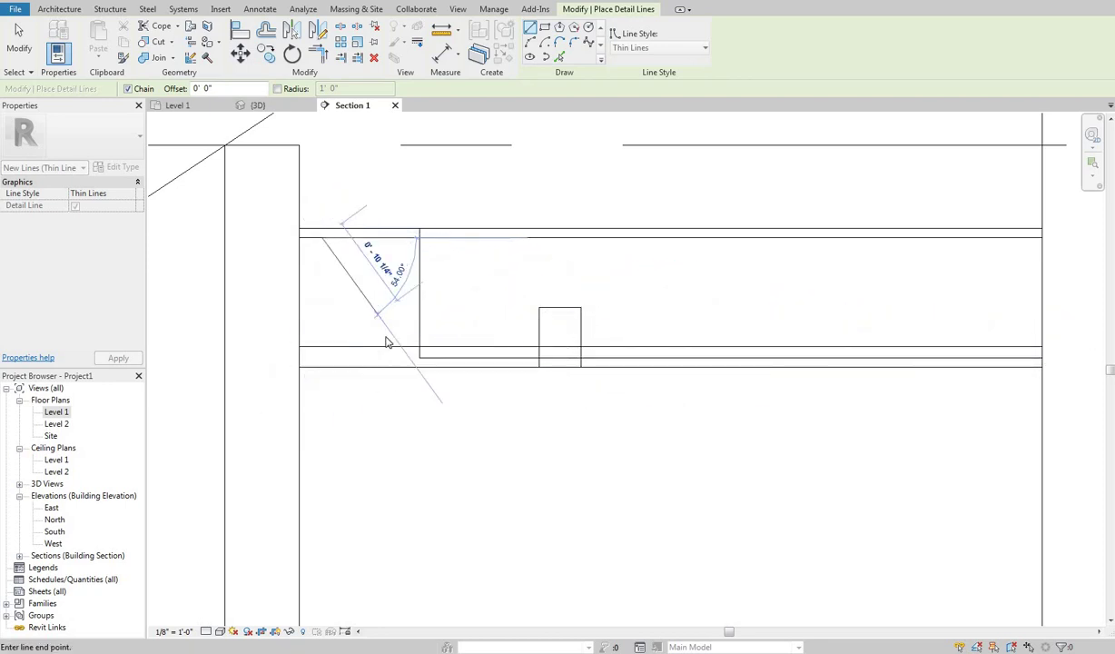
pyautogui.rightClick(366, 307)
pyautogui.click(404, 318)
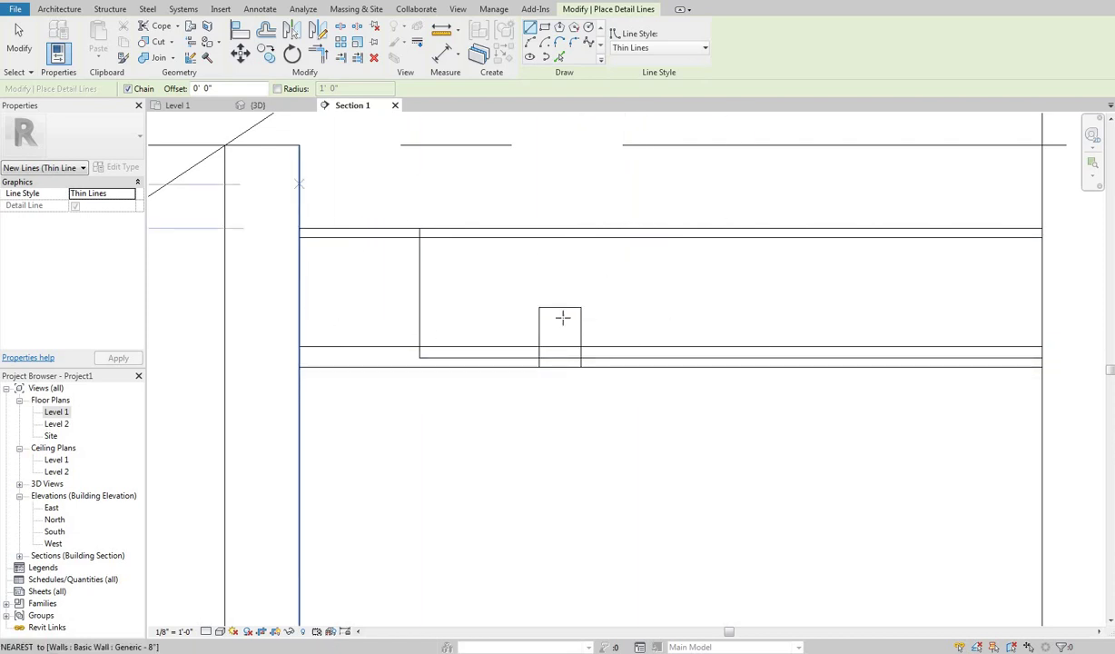
pyautogui.moveTo(492, 303); pyautogui.dragTo(479, 296, button='middle')
pyautogui.rightClick(463, 263)
pyautogui.click(483, 275)
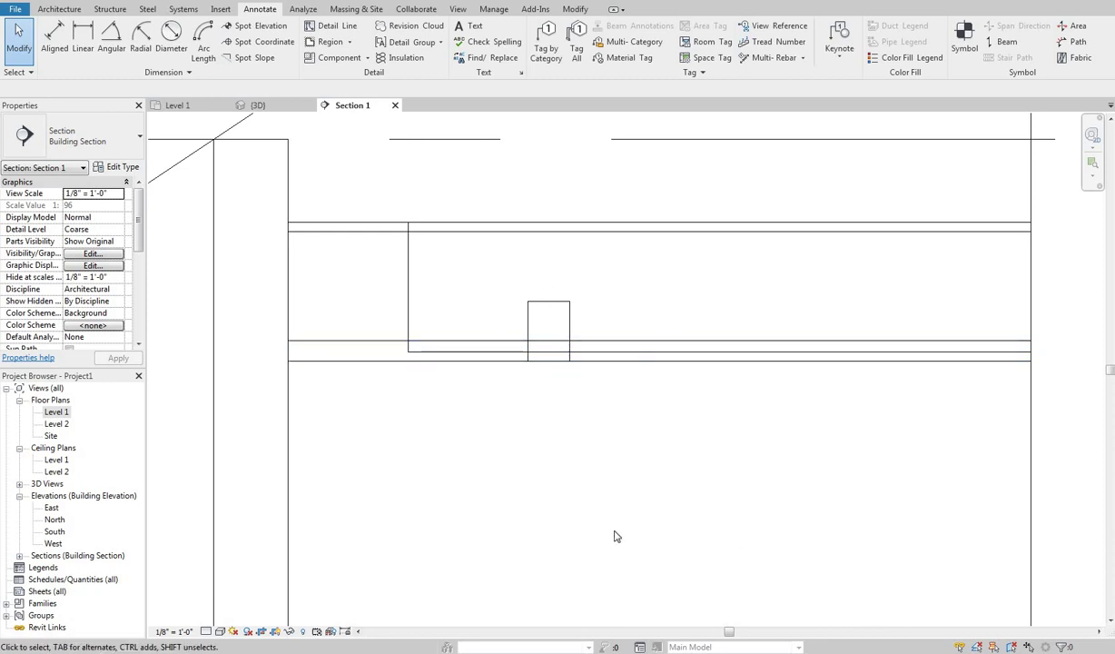
# Step: Delete the small box together with the vertical detail line and its lower horizontal line inside the ceiling space
pyautogui.moveTo(794, 385); pyautogui.dragTo(773, 337, button='middle')
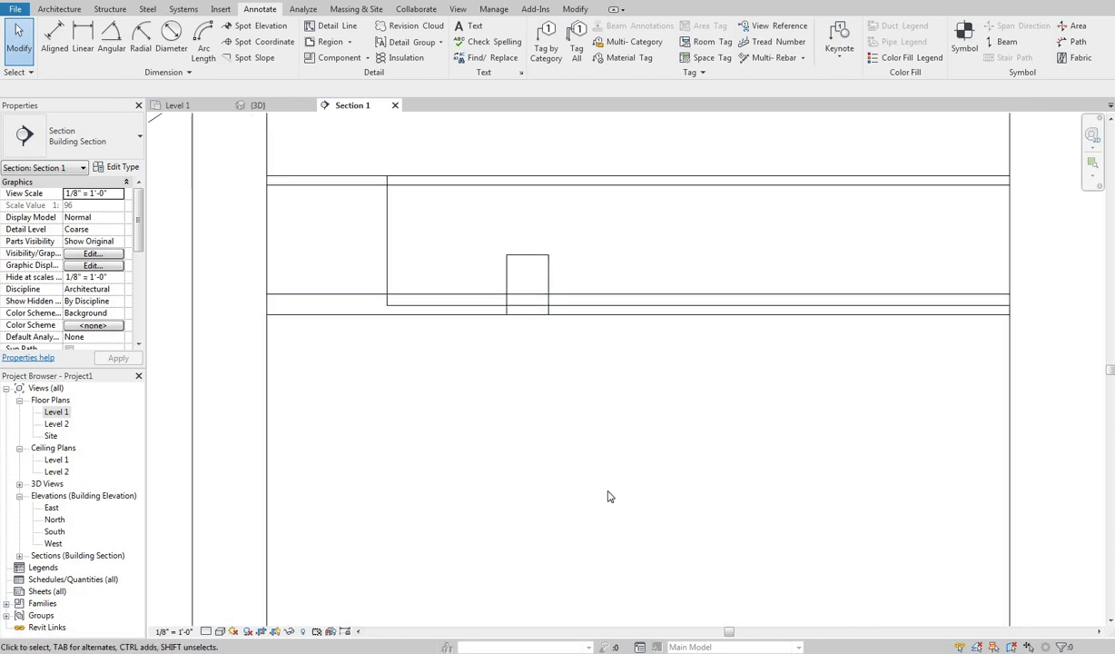
pyautogui.scroll(-2, 581, 461)
pyautogui.moveTo(579, 459); pyautogui.dragTo(604, 469, button='middle')
pyautogui.scroll(-1, 461, 282)
pyautogui.moveTo(461, 282); pyautogui.dragTo(448, 266, button='middle')
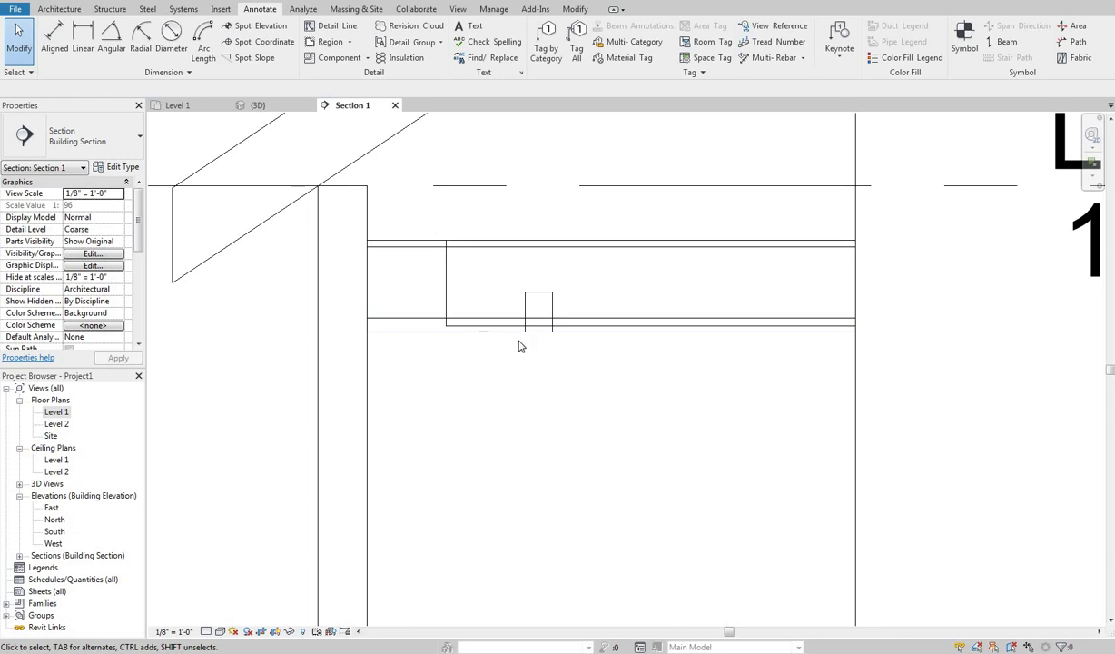
pyautogui.scroll(1, 437, 207)
pyautogui.moveTo(430, 214); pyautogui.dragTo(632, 404)
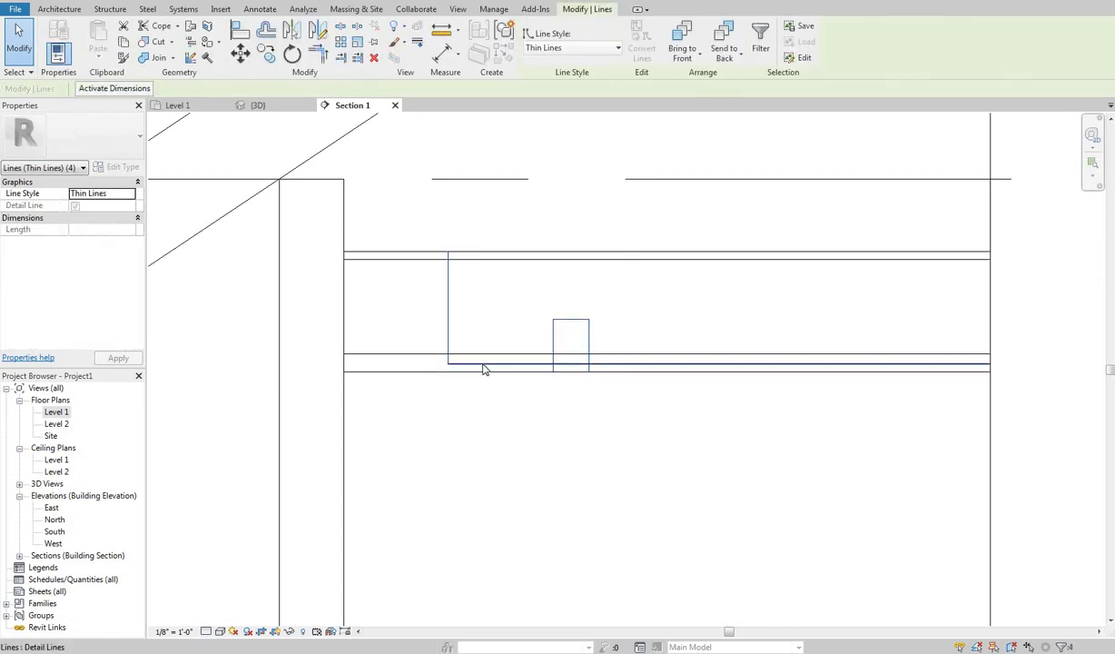
pyautogui.press('Delete')
pyautogui.hotkey('ctrl', 'z')
pyautogui.press('Delete')
pyautogui.moveTo(422, 284); pyautogui.dragTo(504, 251, button='middle')
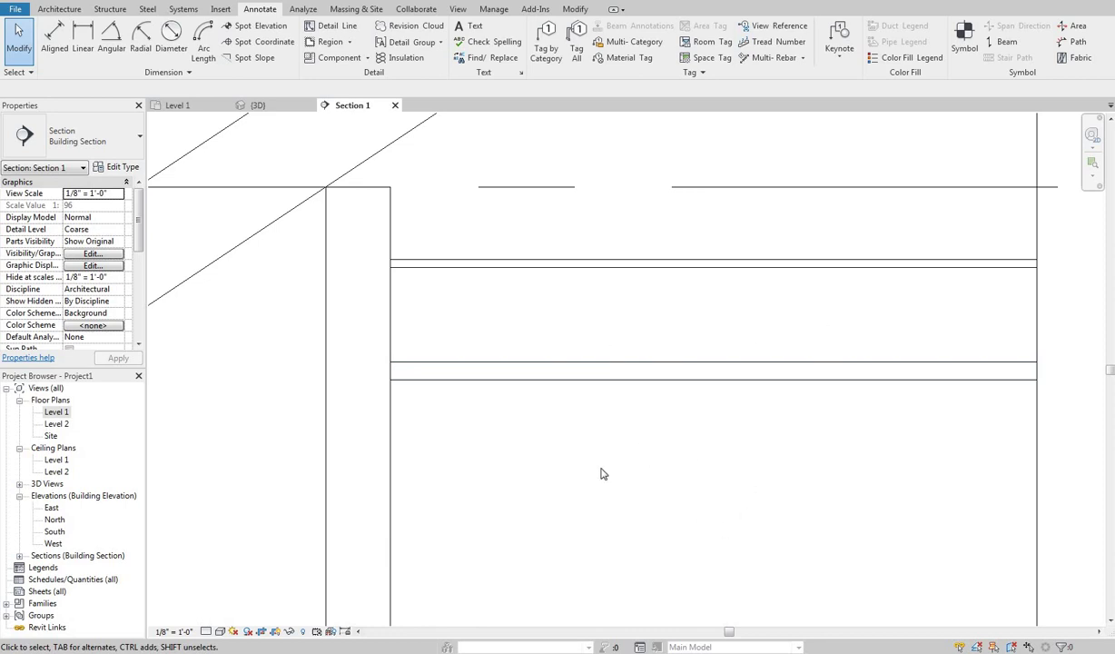
# Step: Delete the two parallel horizontal detail lines between Level 2 and the ceiling
pyautogui.moveTo(699, 516); pyautogui.dragTo(618, 437, button='middle')
pyautogui.scroll(-2, 458, 467)
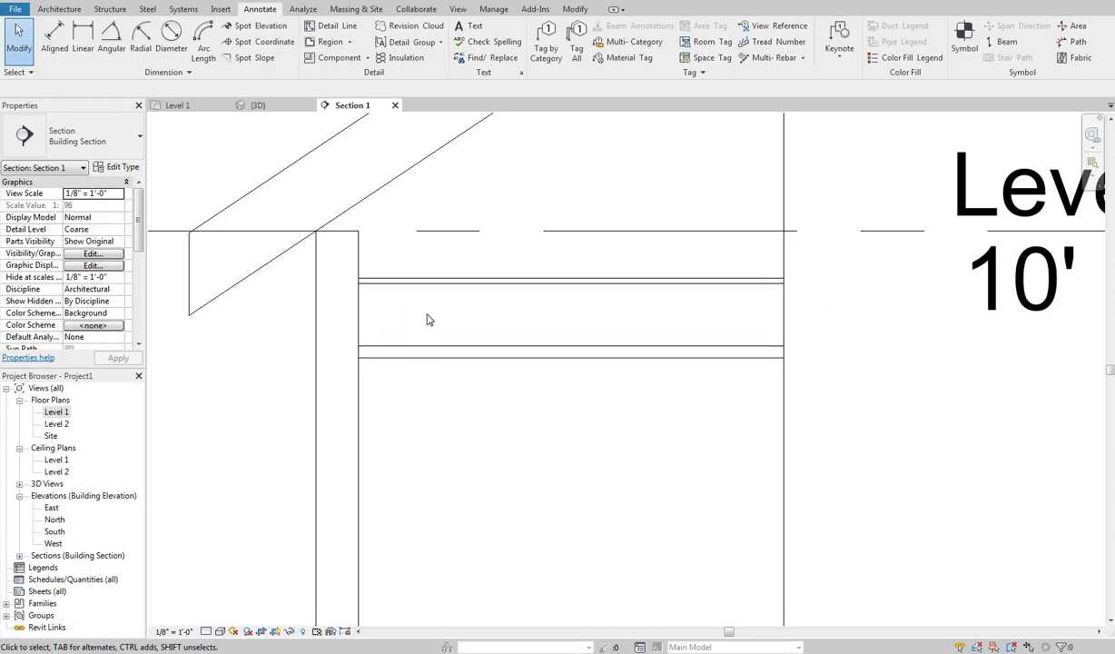
pyautogui.click(427, 281)
pyautogui.rightClick(398, 300)
pyautogui.click(450, 470)
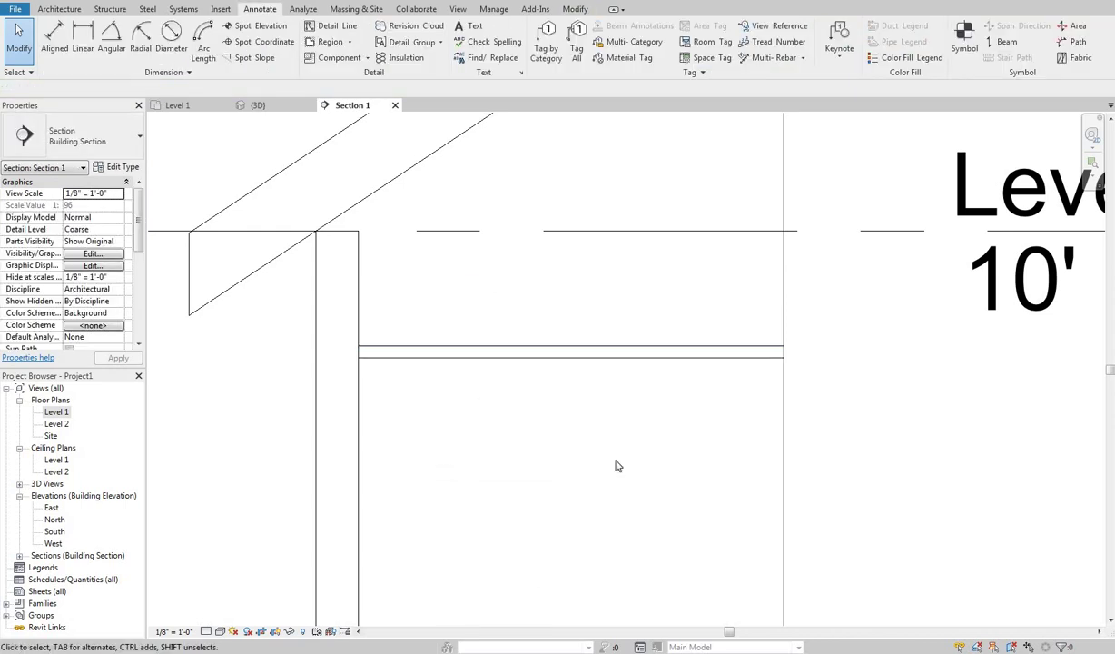
# Step: Examine how the sloped roof, the wall top and the ceiling relate to Level 1 and Level 2 in the section
pyautogui.moveTo(500, 382); pyautogui.dragTo(544, 296, button='middle')
pyautogui.moveTo(573, 430); pyautogui.dragTo(518, 511, button='middle')
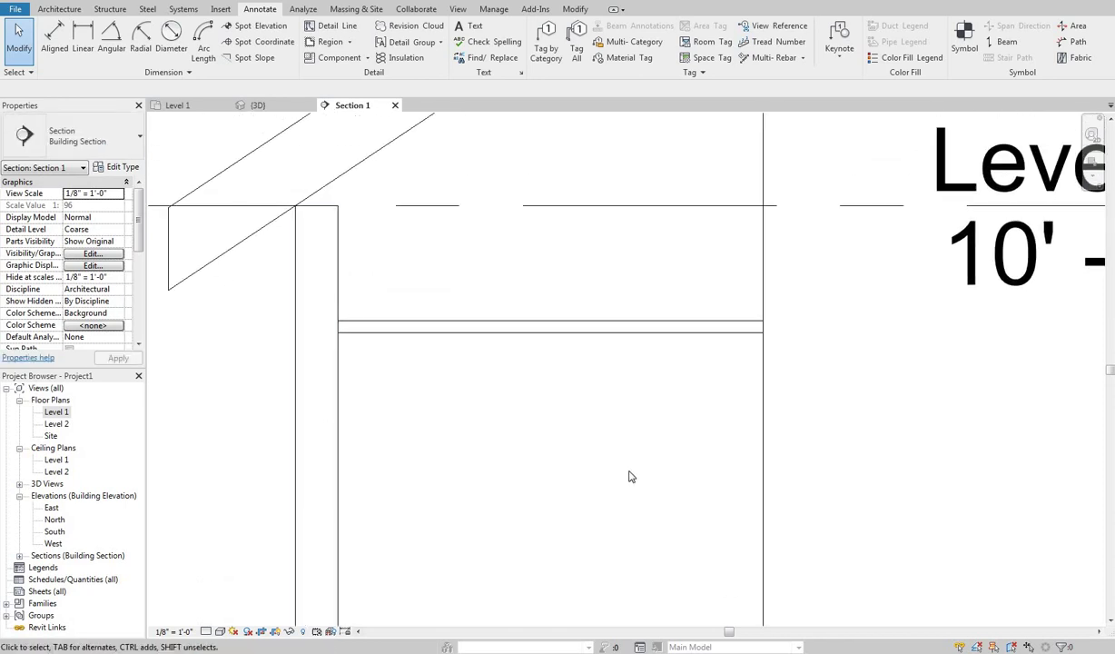
pyautogui.moveTo(629, 475); pyautogui.dragTo(777, 465, button='middle')
pyautogui.moveTo(526, 309); pyautogui.dragTo(519, 308, button='middle')
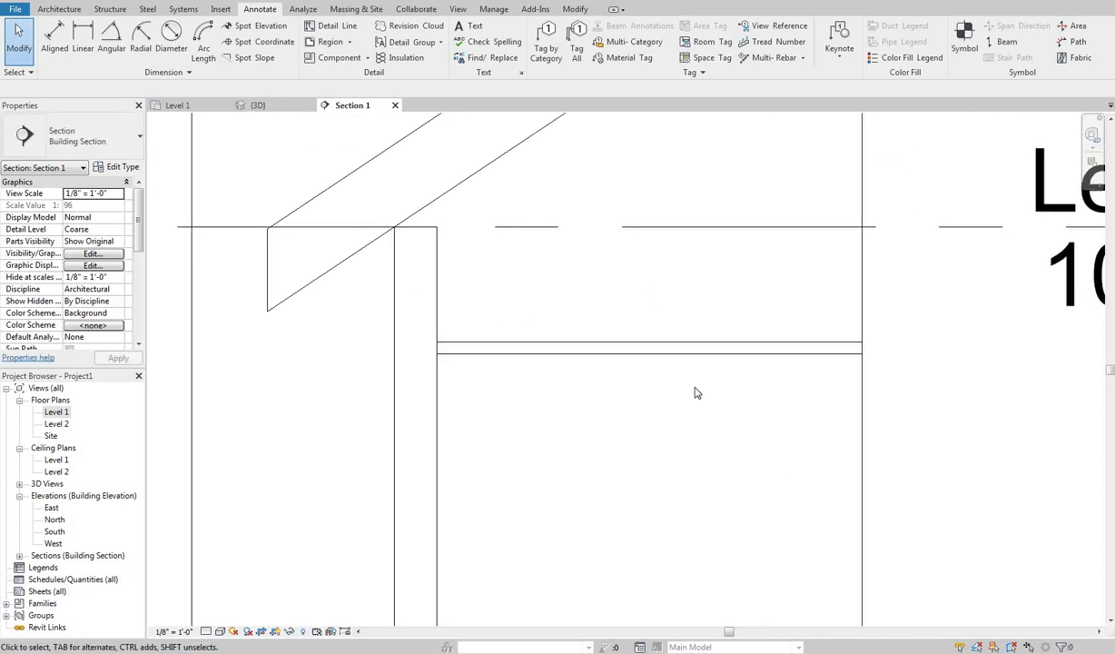
pyautogui.middleClick(595, 446)
pyautogui.moveTo(625, 493); pyautogui.dragTo(612, 473, button='middle')
pyautogui.moveTo(592, 424); pyautogui.dragTo(569, 387, button='middle')
pyautogui.scroll(-2, 619, 526)
pyautogui.moveTo(627, 524); pyautogui.dragTo(590, 461, button='middle')
pyautogui.moveTo(535, 427); pyautogui.dragTo(534, 426, button='middle')
pyautogui.scroll(-2, 505, 276)
pyautogui.scroll(1, 498, 369)
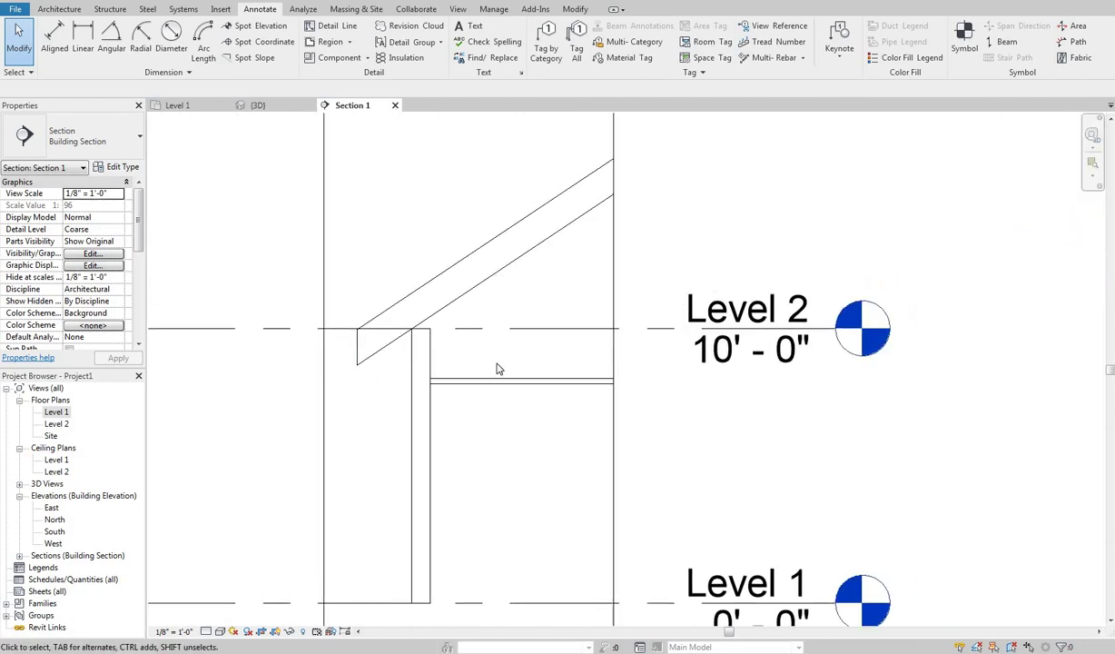
# Step: Select the 2' x 4' ACT System ceiling in the section and review its instance properties, from constraints through phasing
pyautogui.scroll(2, 504, 426)
pyautogui.click(495, 402)
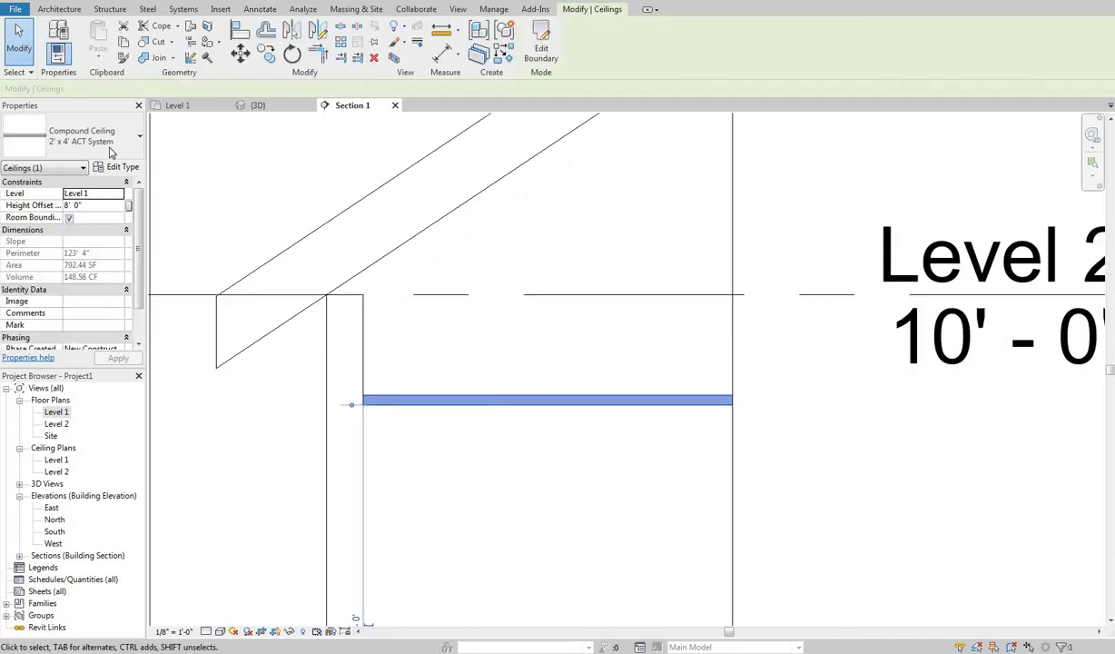
pyautogui.moveTo(440, 384); pyautogui.dragTo(428, 366, button='middle')
pyautogui.moveTo(343, 373); pyautogui.dragTo(335, 365, button='middle')
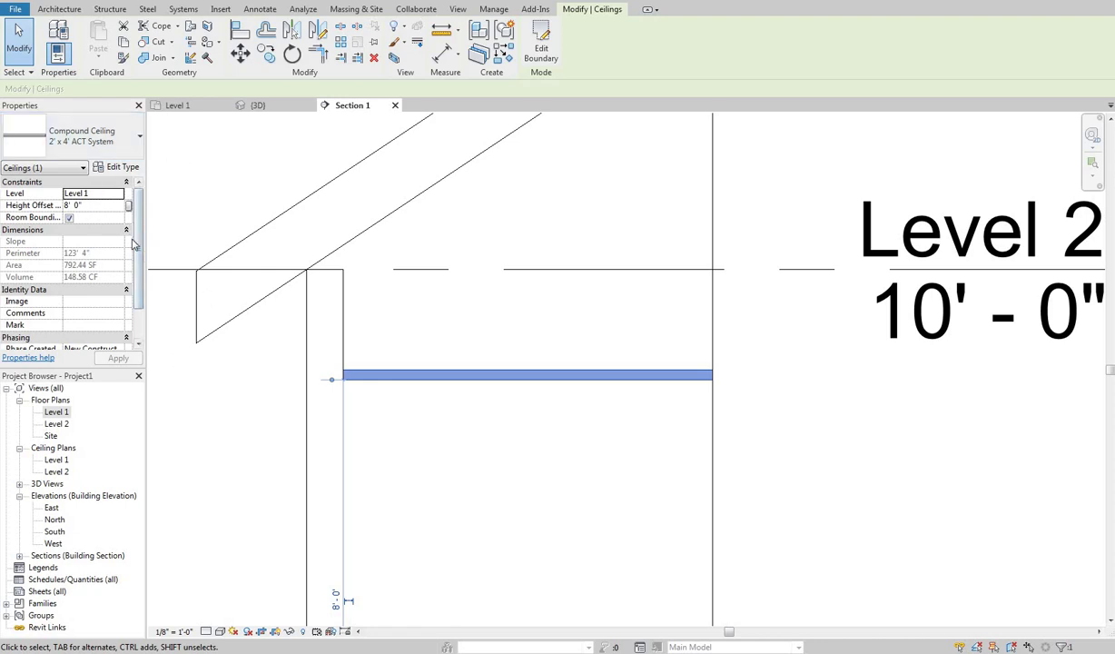
pyautogui.scroll(-2, 376, 329)
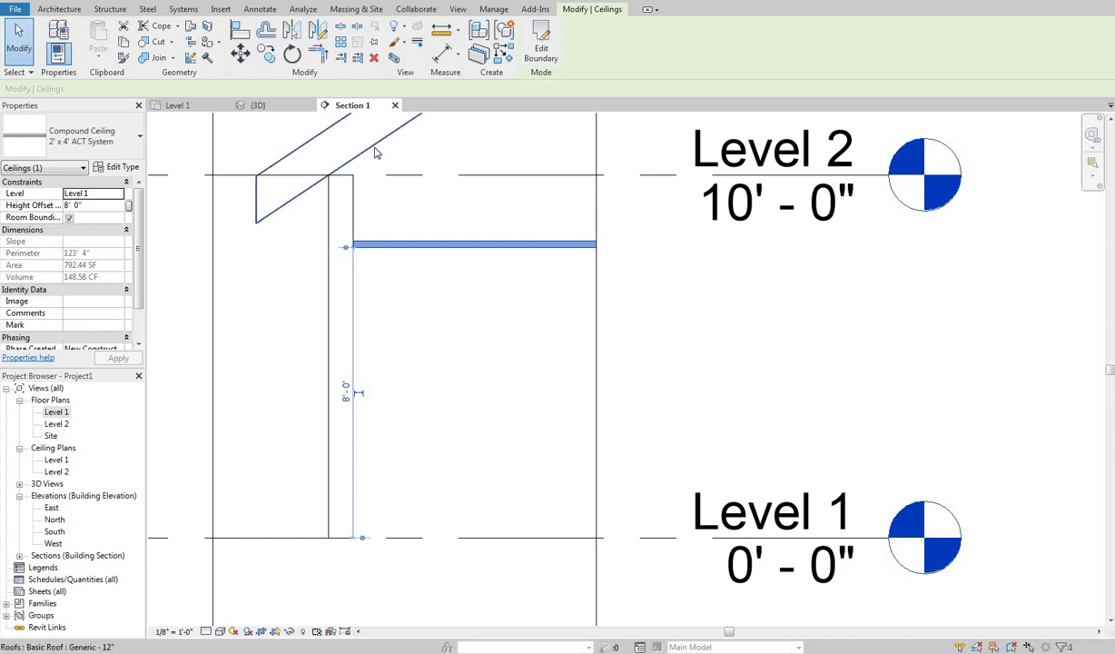
pyautogui.moveTo(377, 146); pyautogui.dragTo(371, 176, button='middle')
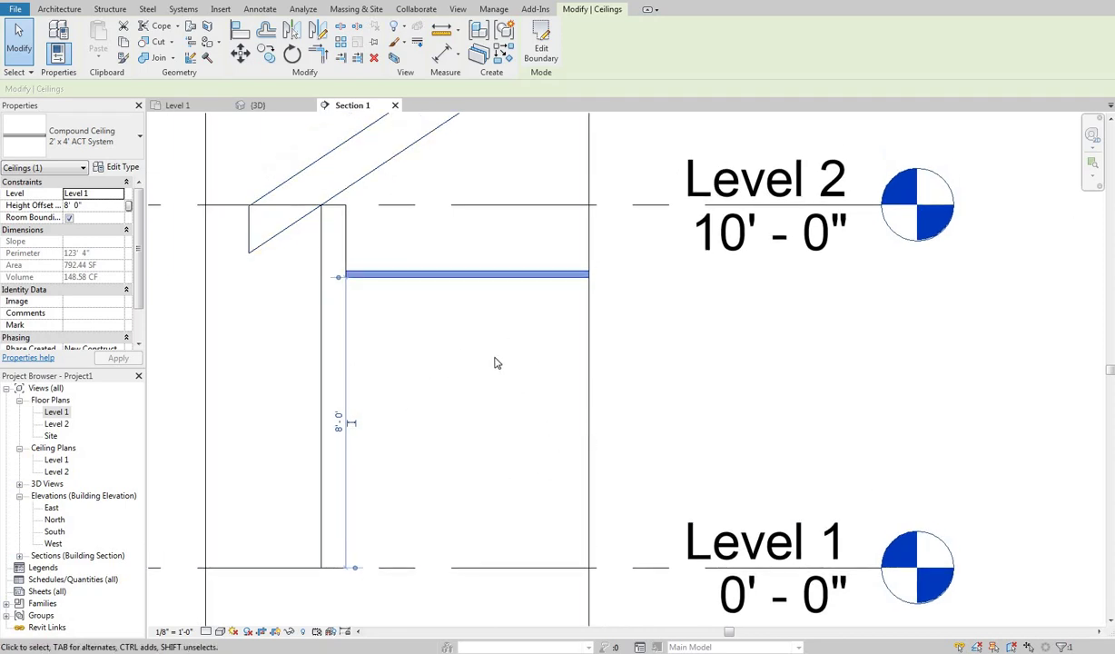
pyautogui.moveTo(473, 318); pyautogui.dragTo(610, 294, button='middle')
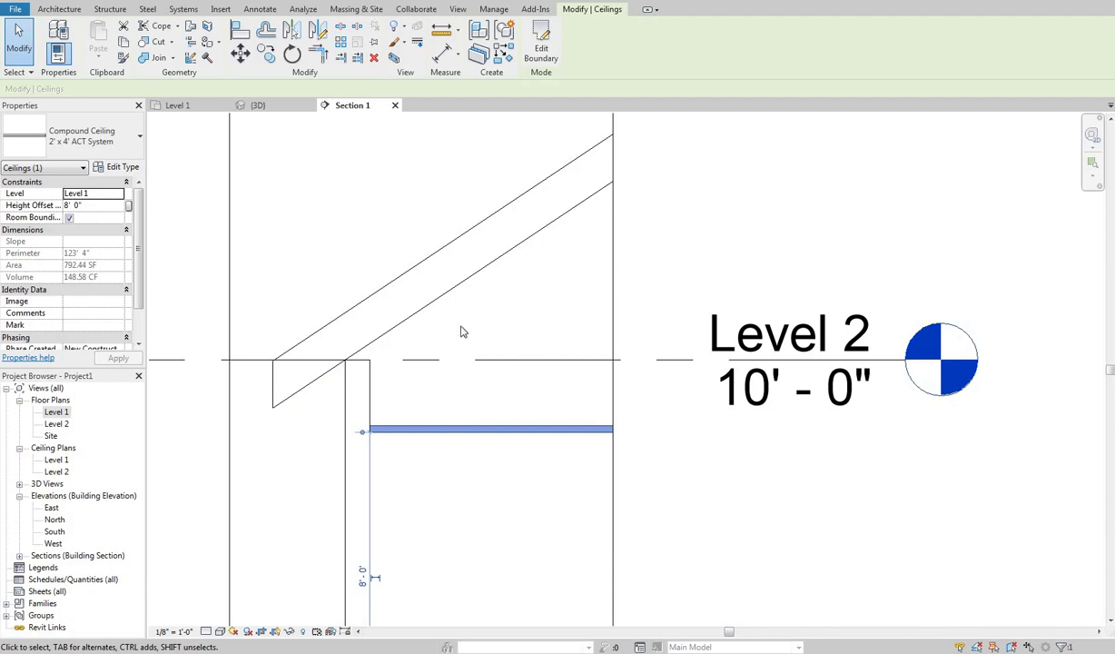
pyautogui.moveTo(461, 331); pyautogui.dragTo(483, 146, button='middle')
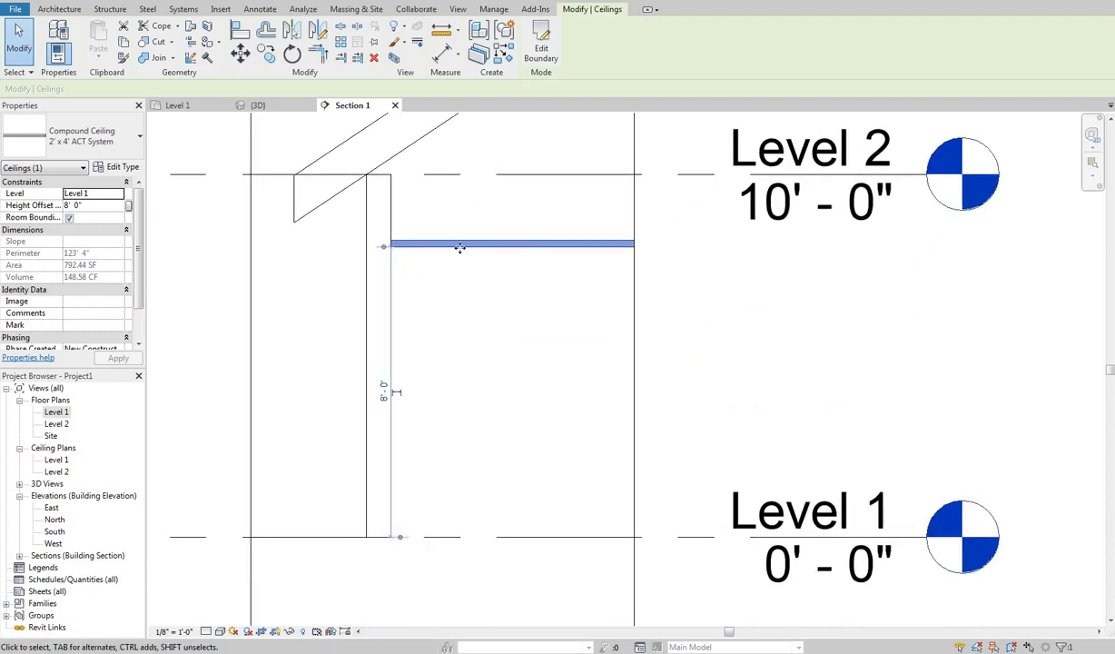
pyautogui.moveTo(305, 276); pyautogui.dragTo(291, 293, button='middle')
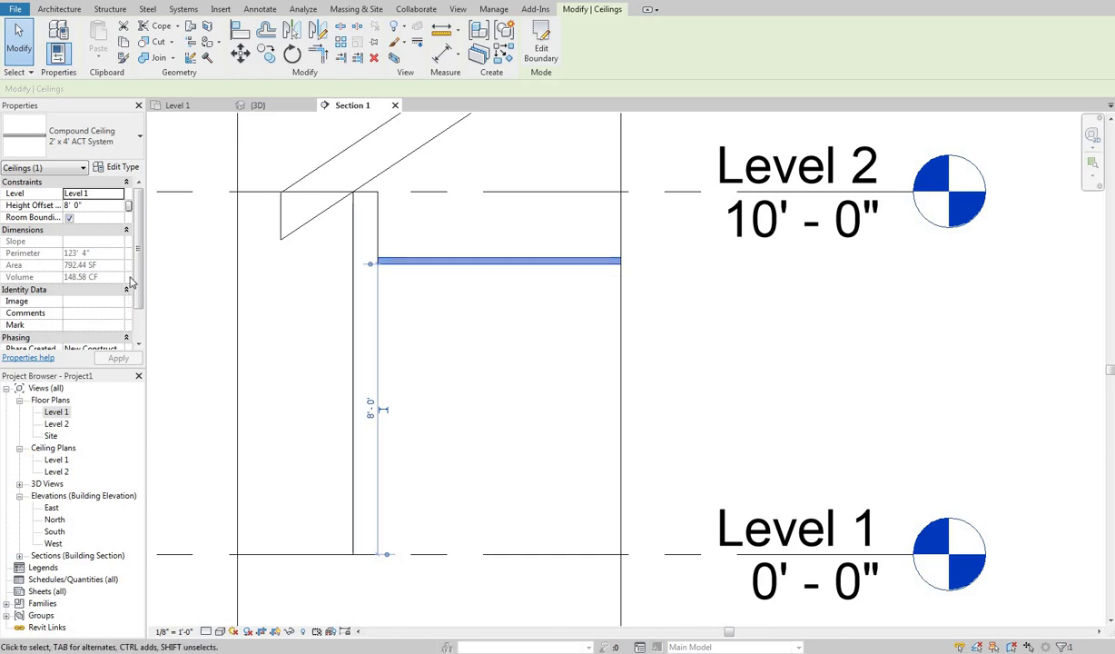
pyautogui.scroll(-1, 45, 272)
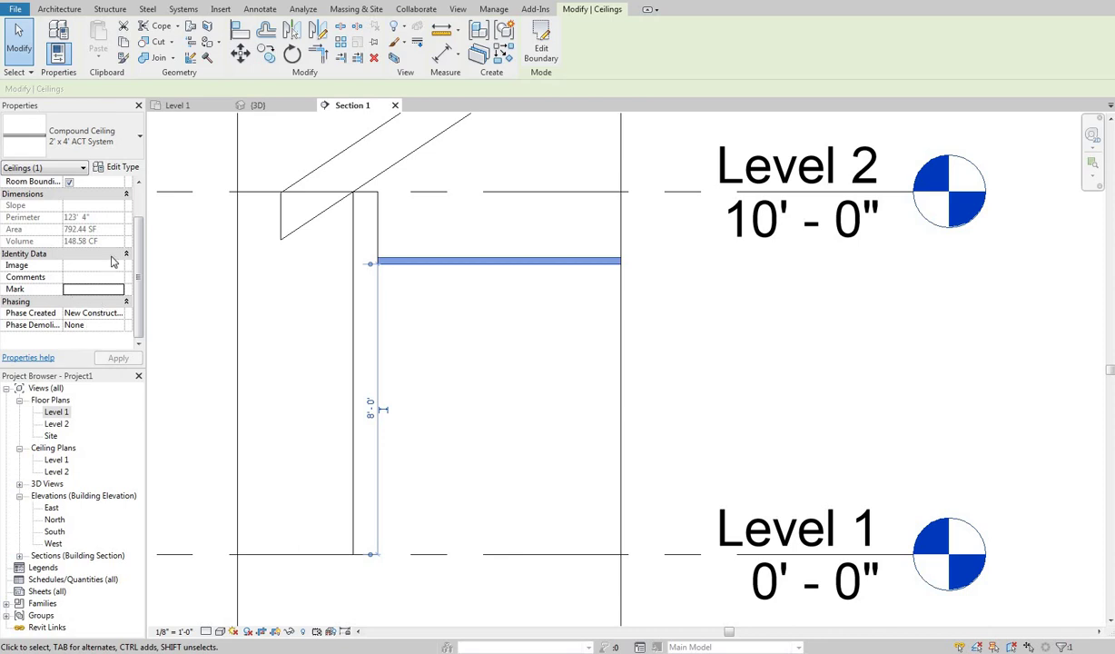
# Step: Review the ceiling's type properties and the layers of its structure, leaving both without making changes
pyautogui.click(118, 168)
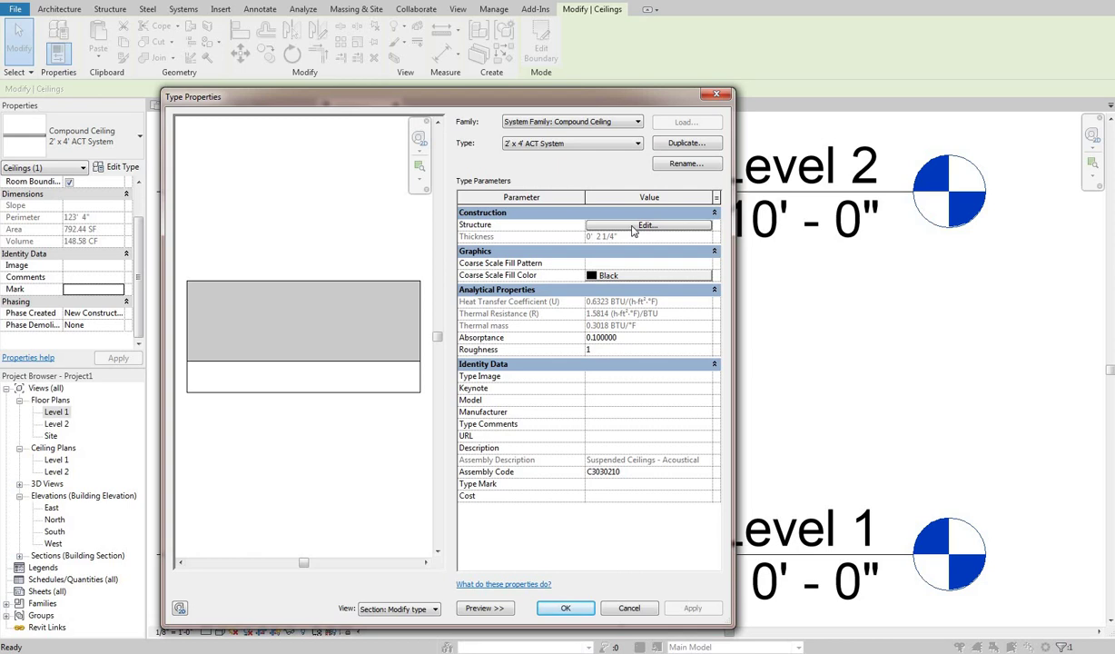
pyautogui.click(647, 225)
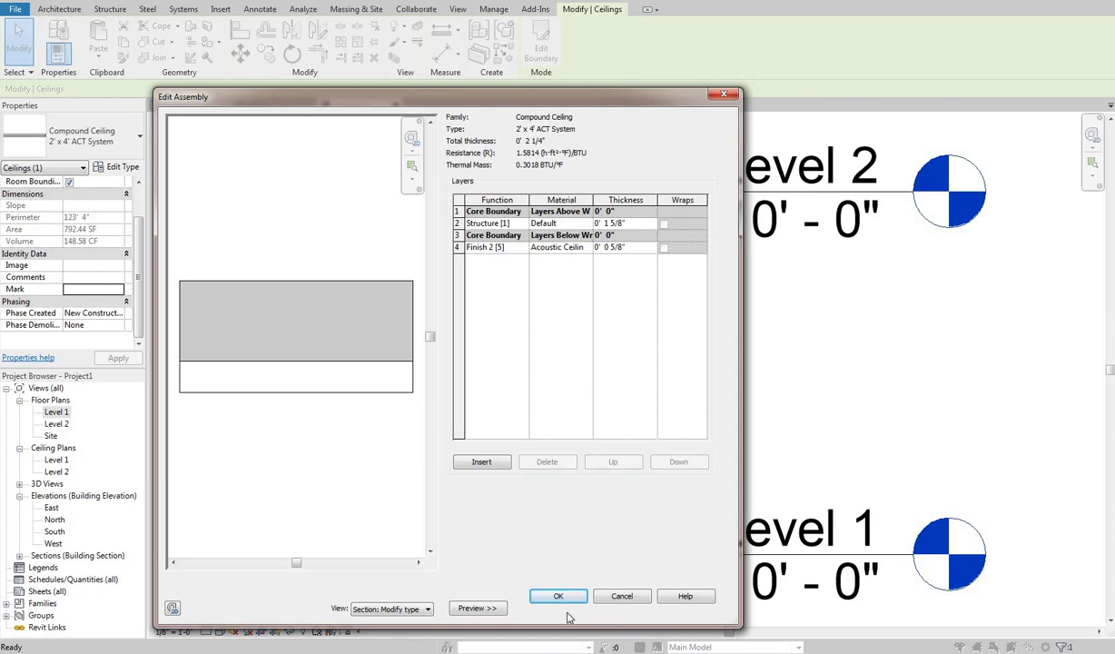
pyautogui.press('Escape')
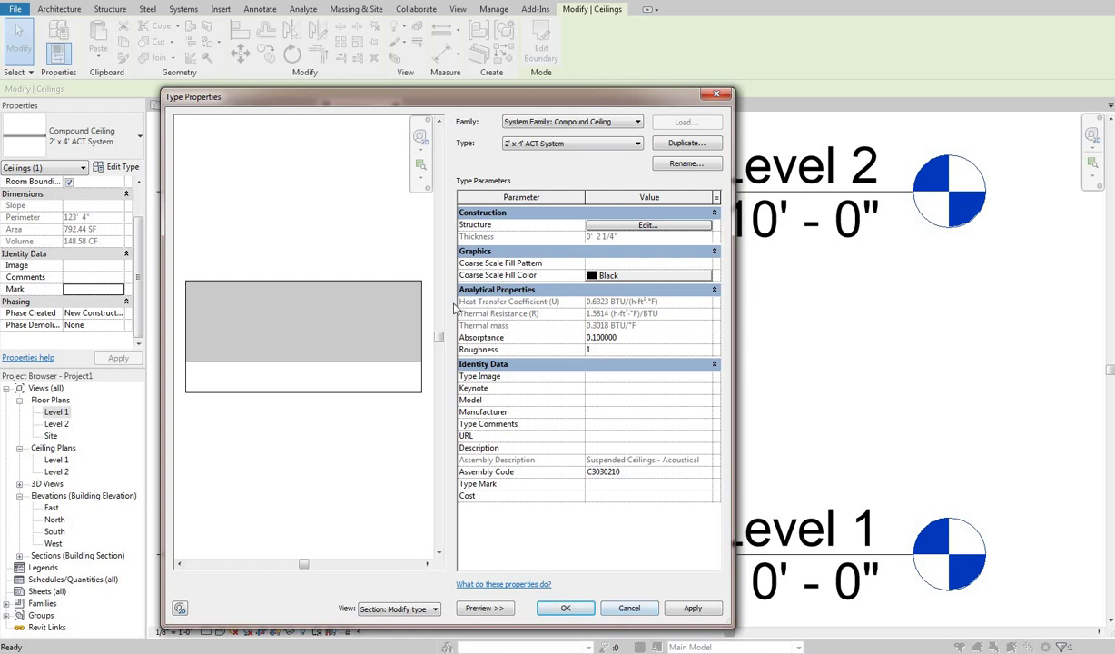
pyautogui.click(630, 608)
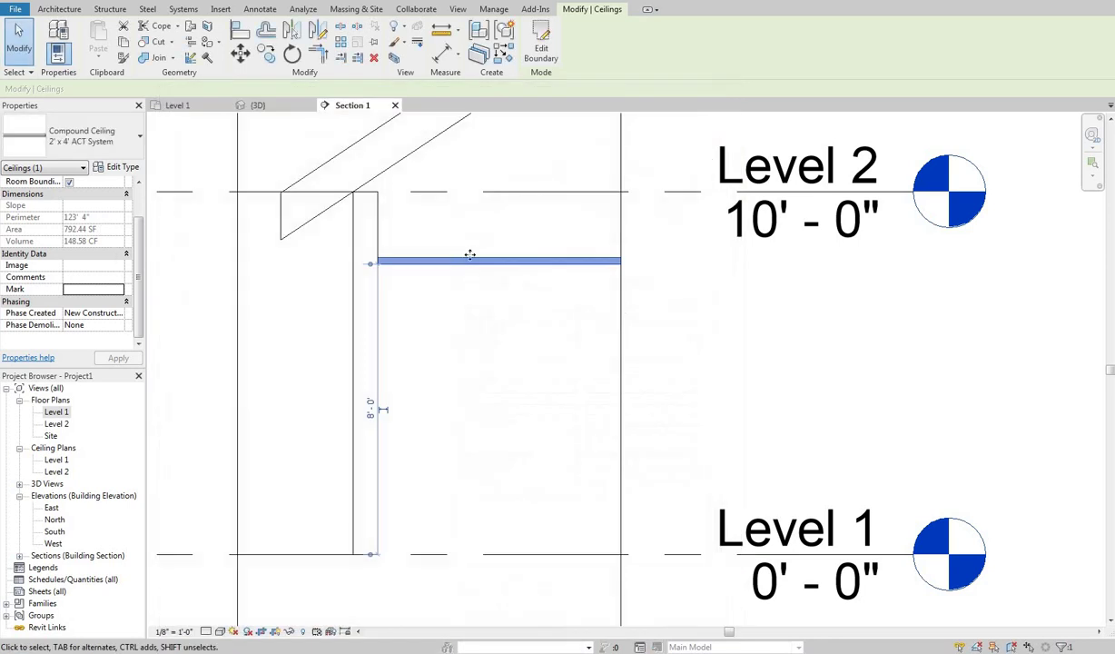
# Step: Select the sloped roof to inspect it above the ceiling, clear the selection, and select the ceiling again
pyautogui.moveTo(431, 179); pyautogui.dragTo(436, 215, button='middle')
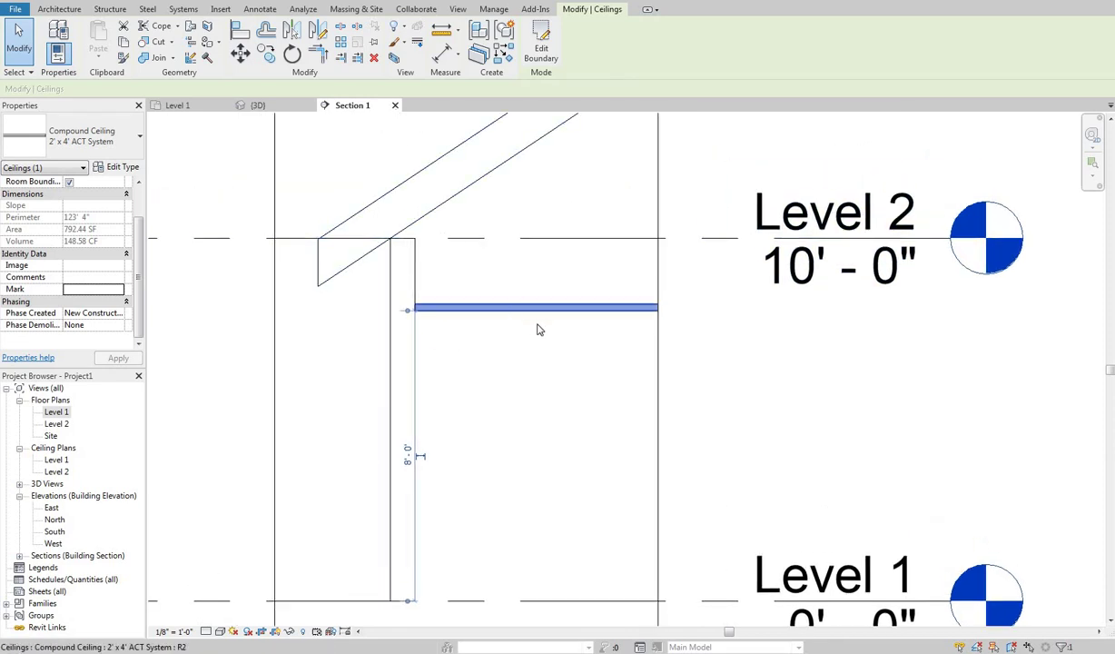
pyautogui.click(460, 189)
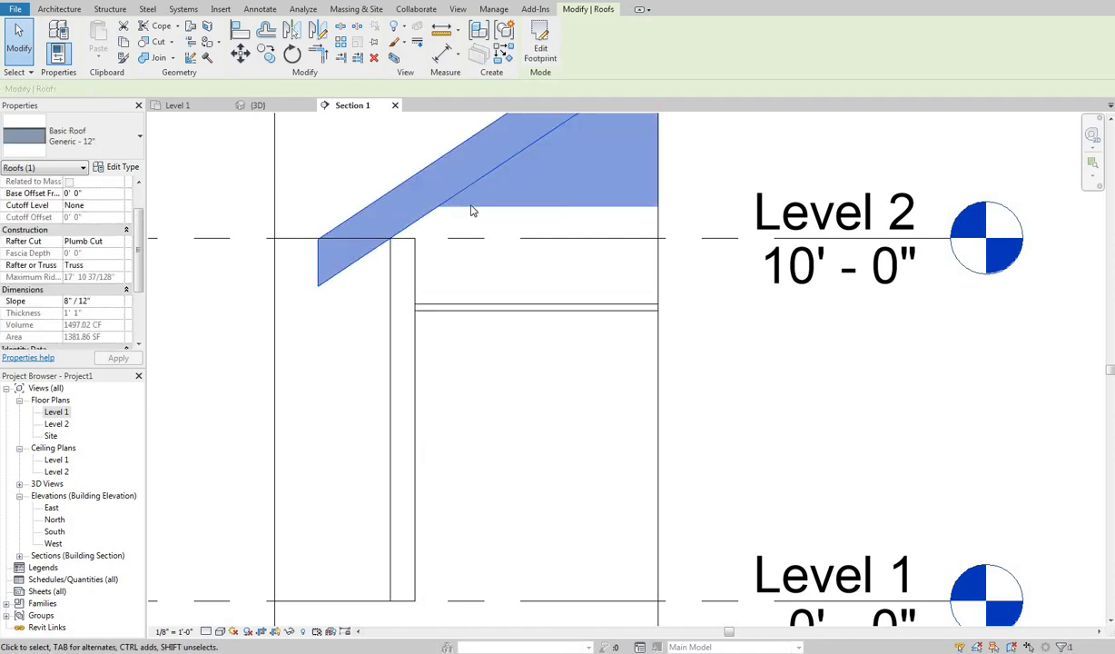
pyautogui.moveTo(534, 288); pyautogui.dragTo(512, 348)
pyautogui.click(521, 329)
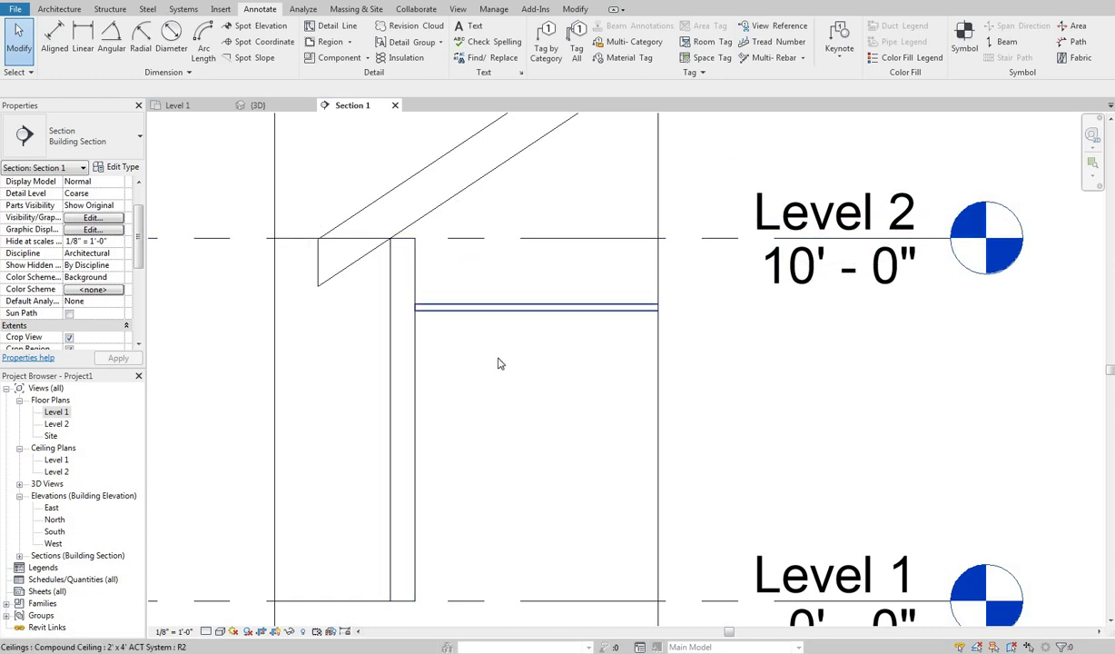
pyautogui.scroll(-3, 460, 427)
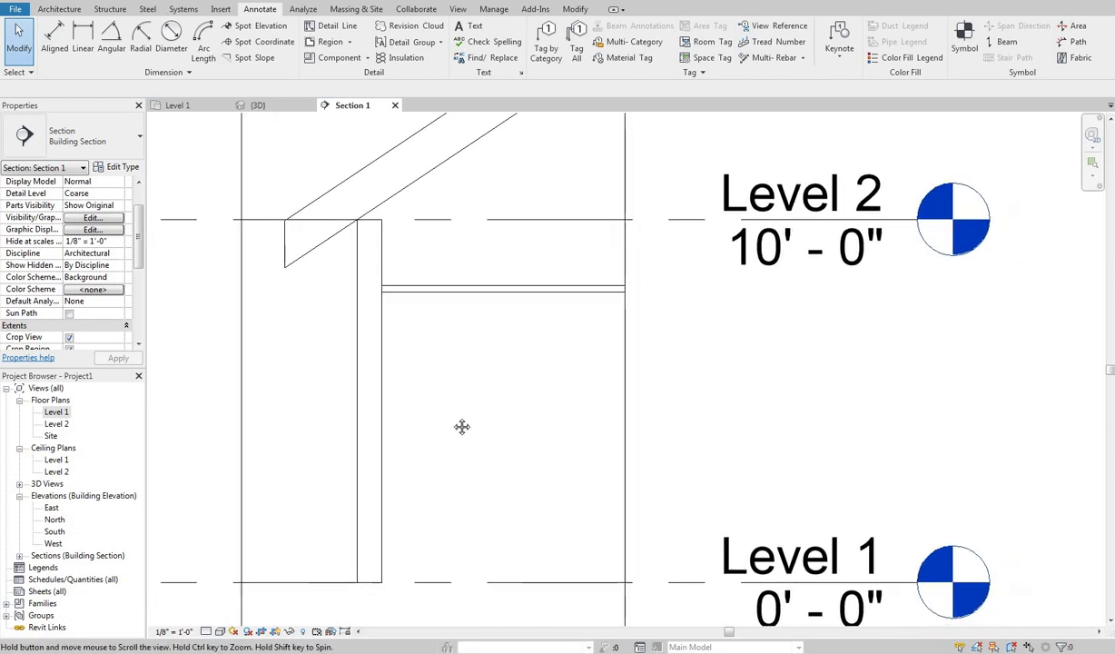
pyautogui.click(392, 285)
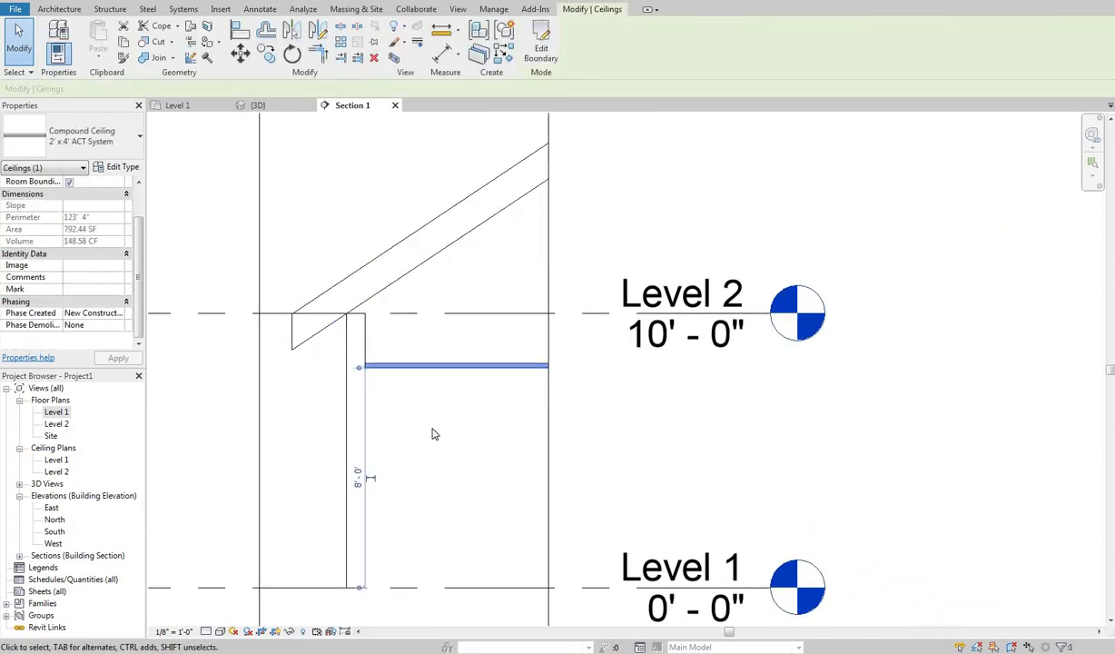